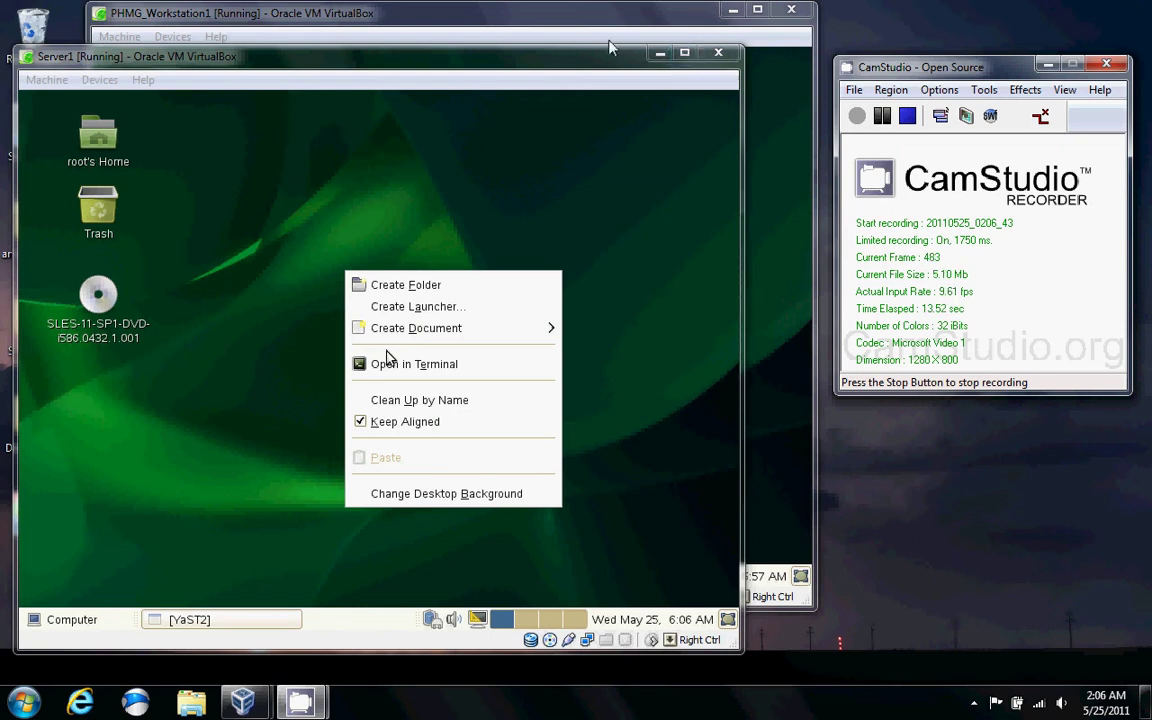
Open a GNOME Terminal from the Server1 desktop's context menu.
click(601, 131)
click(292, 289)
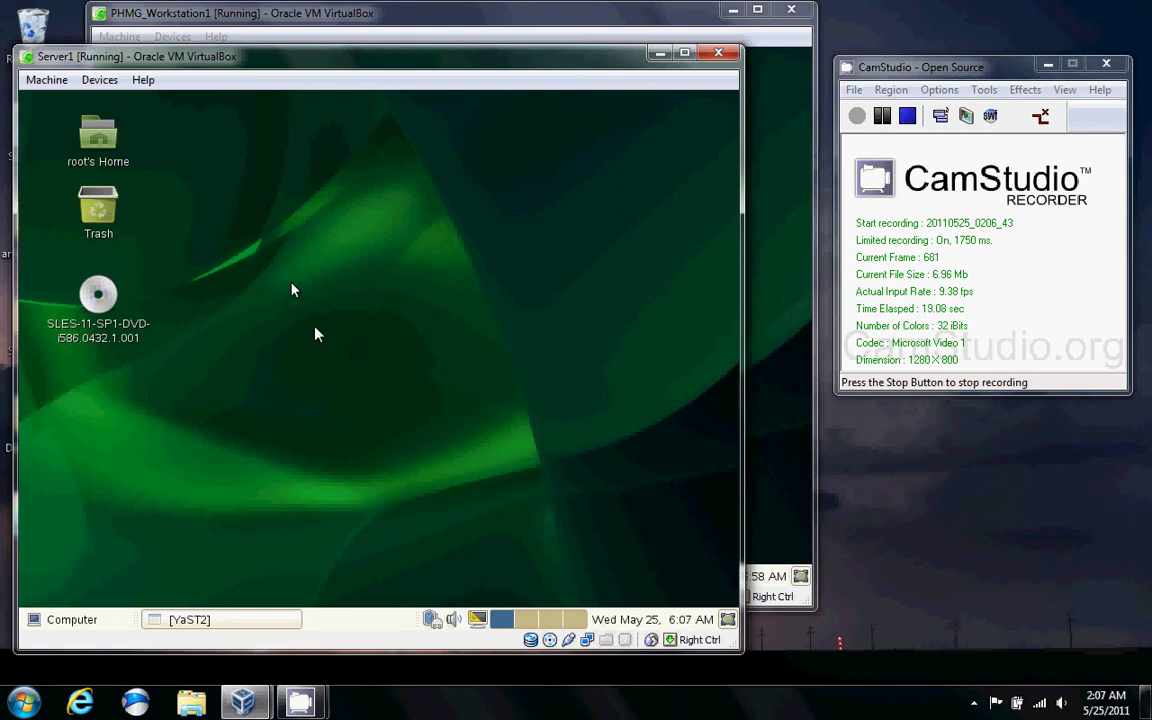
right_click(305, 152)
click(345, 243)
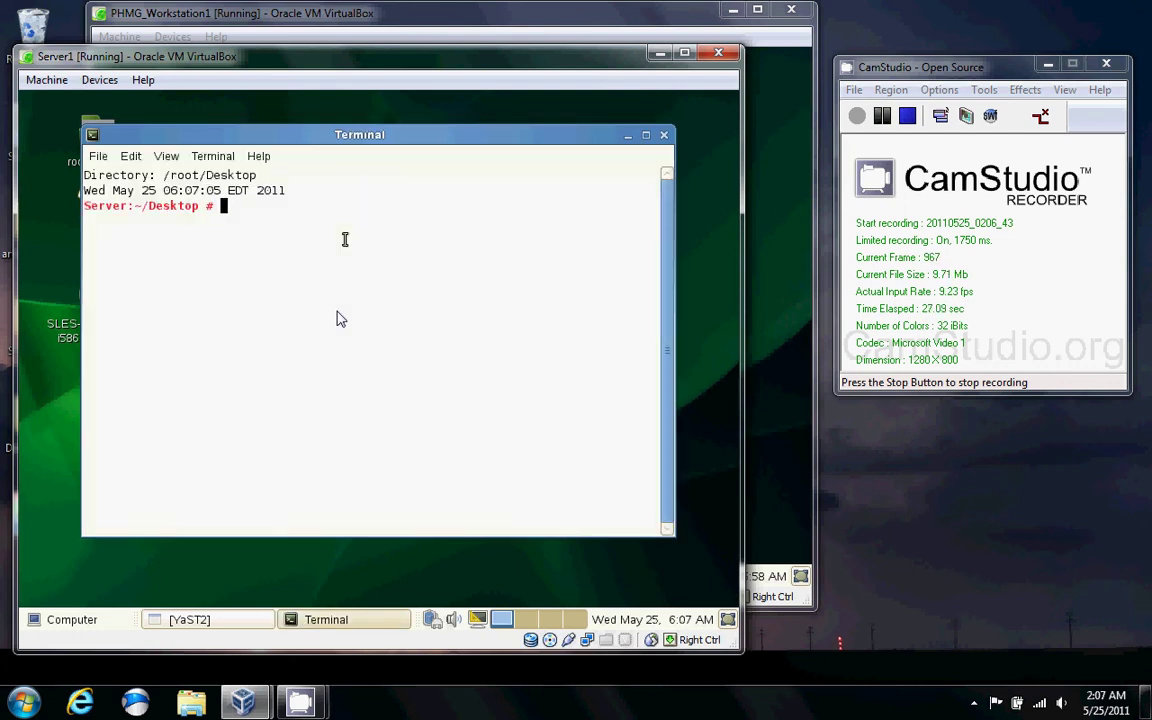
Run ifconfig and confirm eth0 has address 10.0.0.1.
text(ifc)
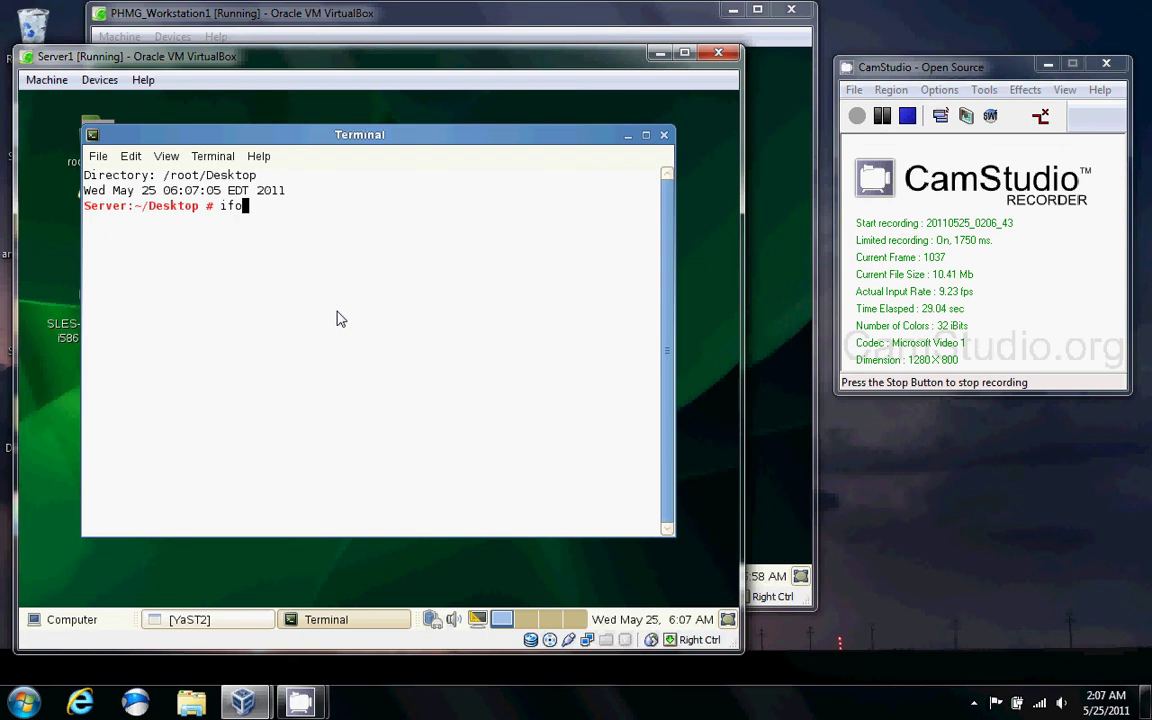
key(BackSpace)
text(config)
key(Return)
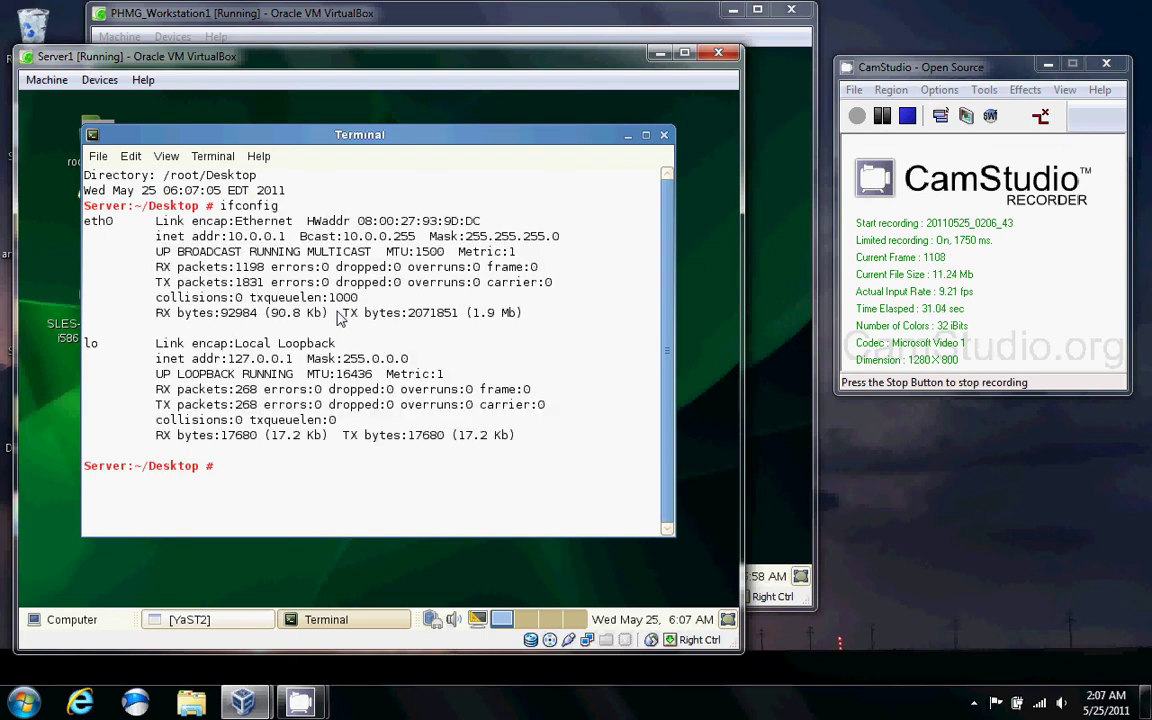
drag(291, 237, 228, 237)
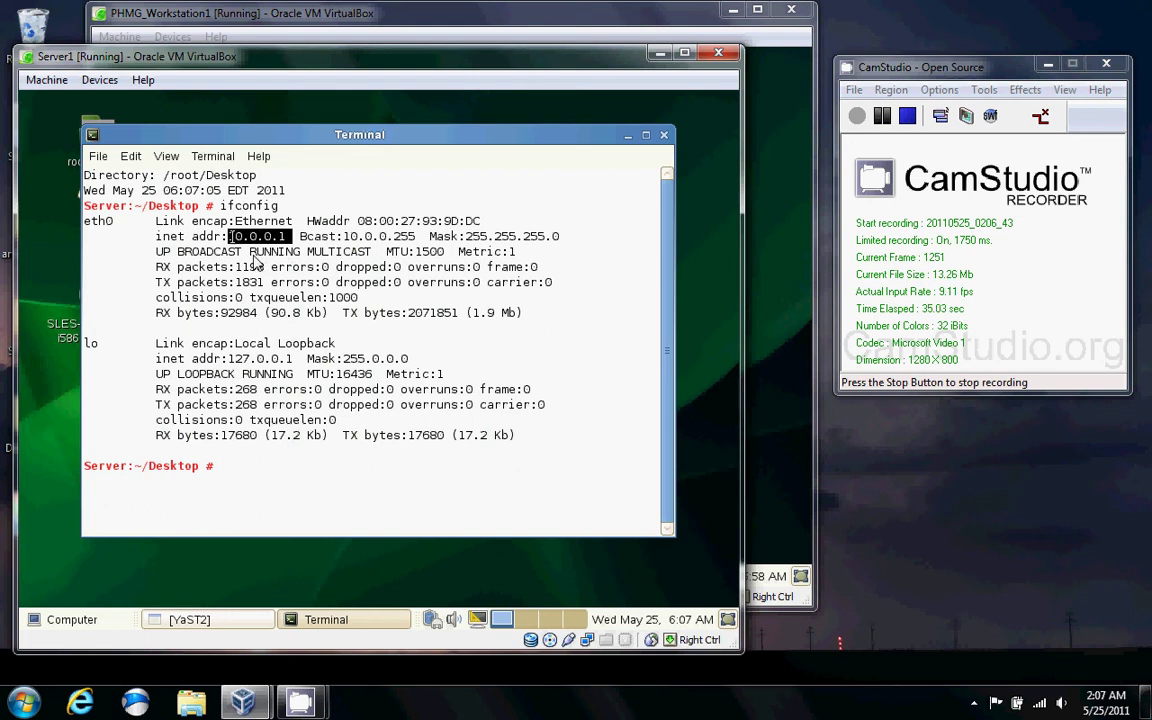
click(255, 262)
Ping 10.0.0.100 to confirm 0% loss, then exit the terminal.
text(ping )
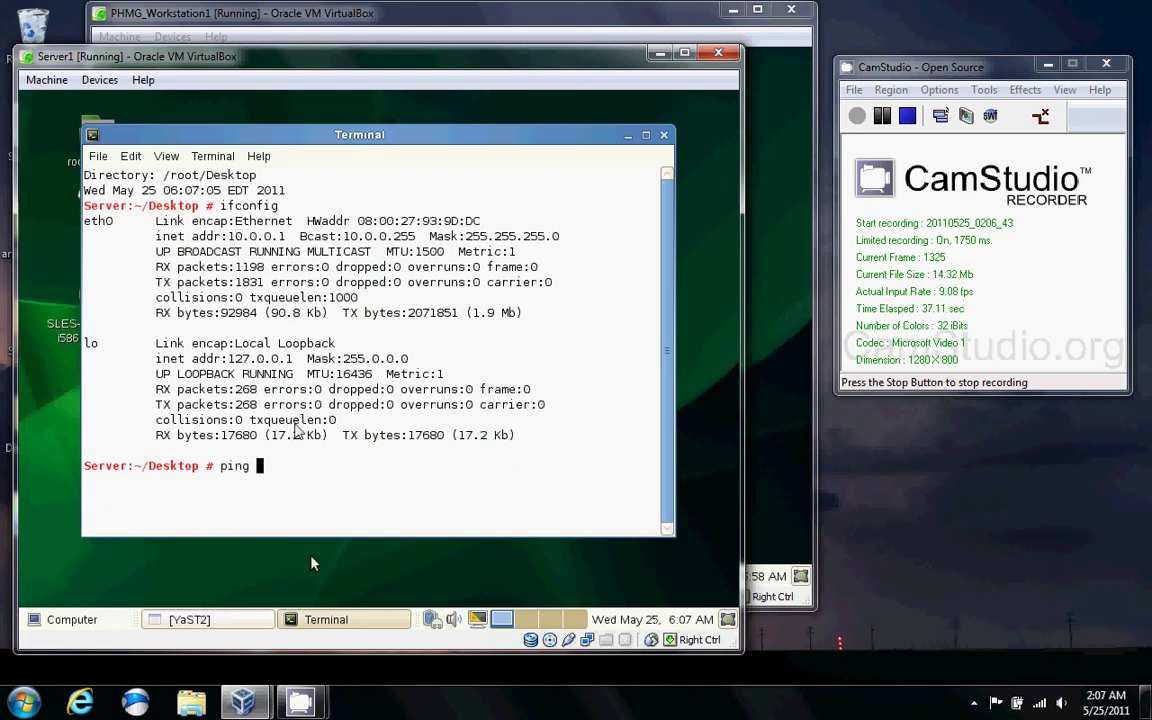
text(10.0.0.100)
key(Return)
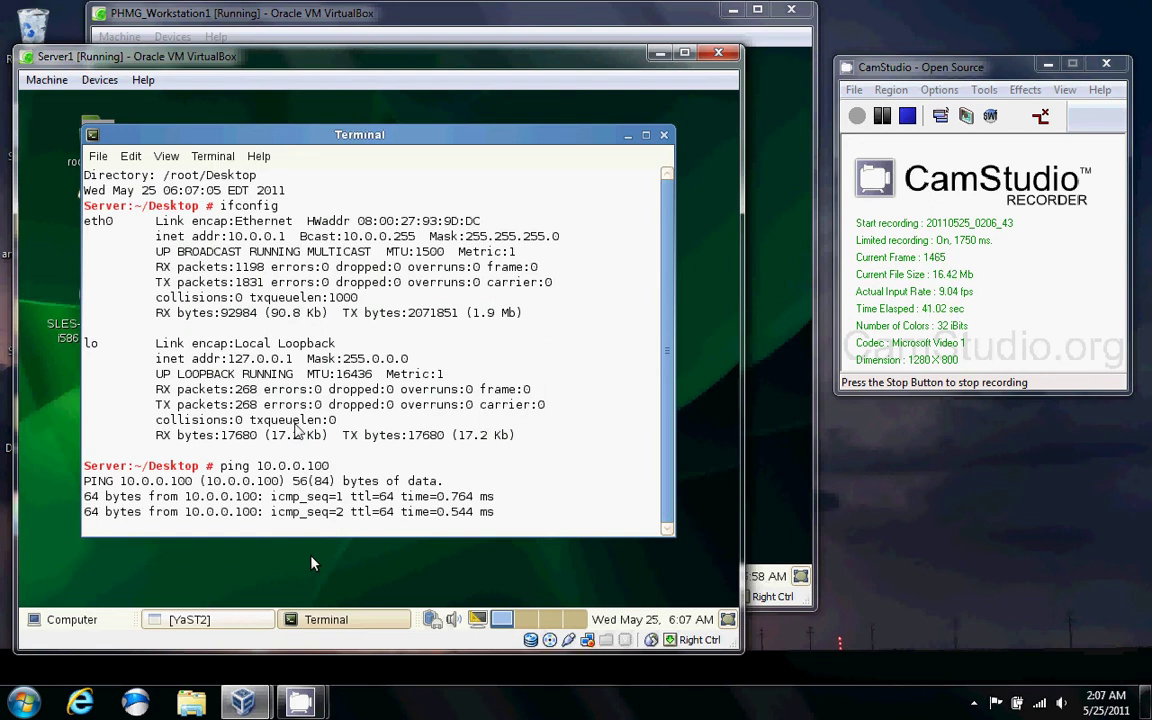
key(ctrl+c)
text(exit)
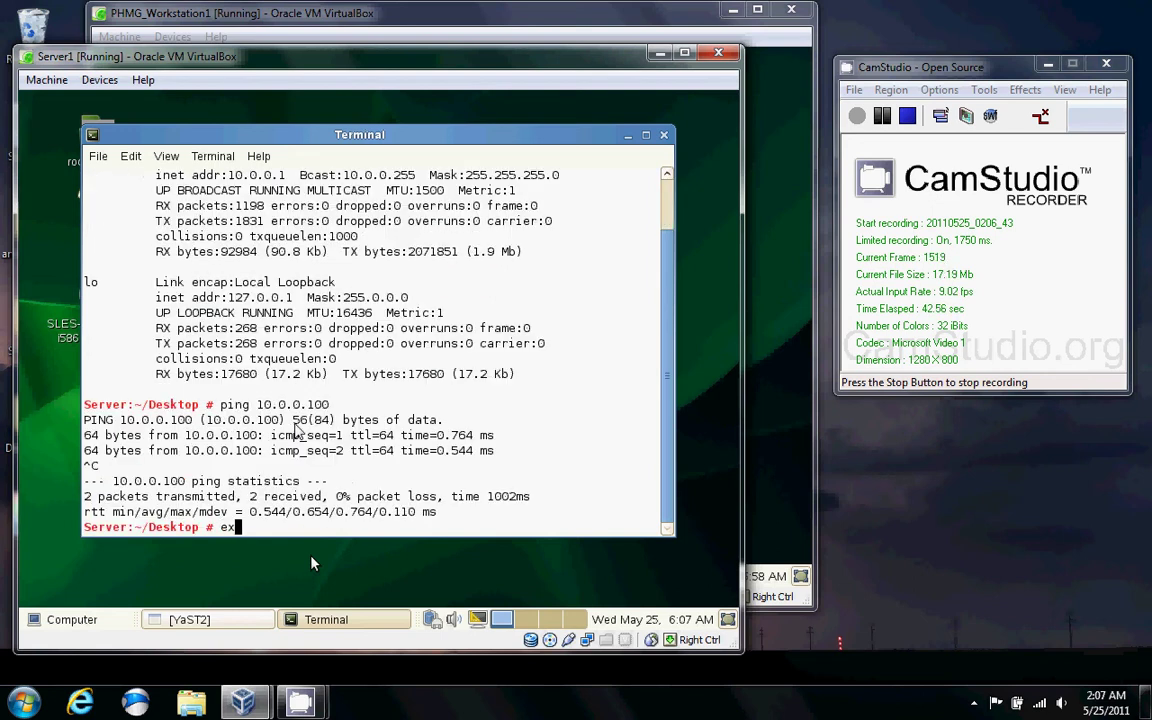
key(Return)
key(alt+F1)
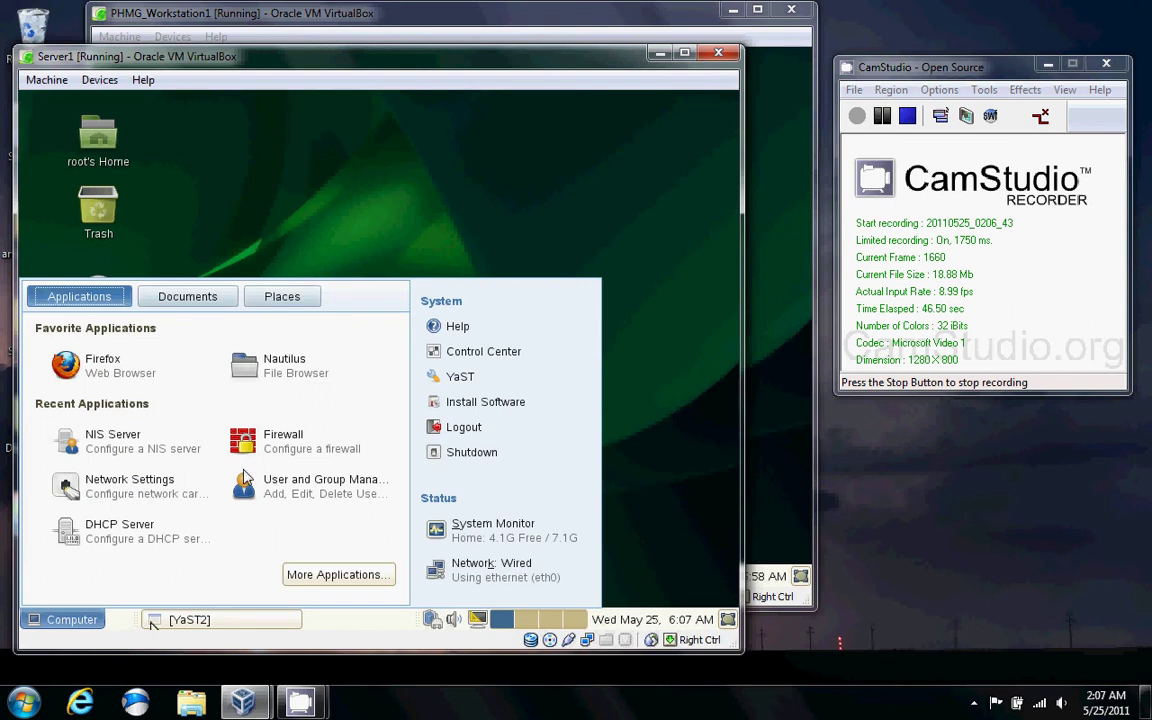
Cancel the unfinished firewall configuration and confirm aborting its changes.
click(245, 478)
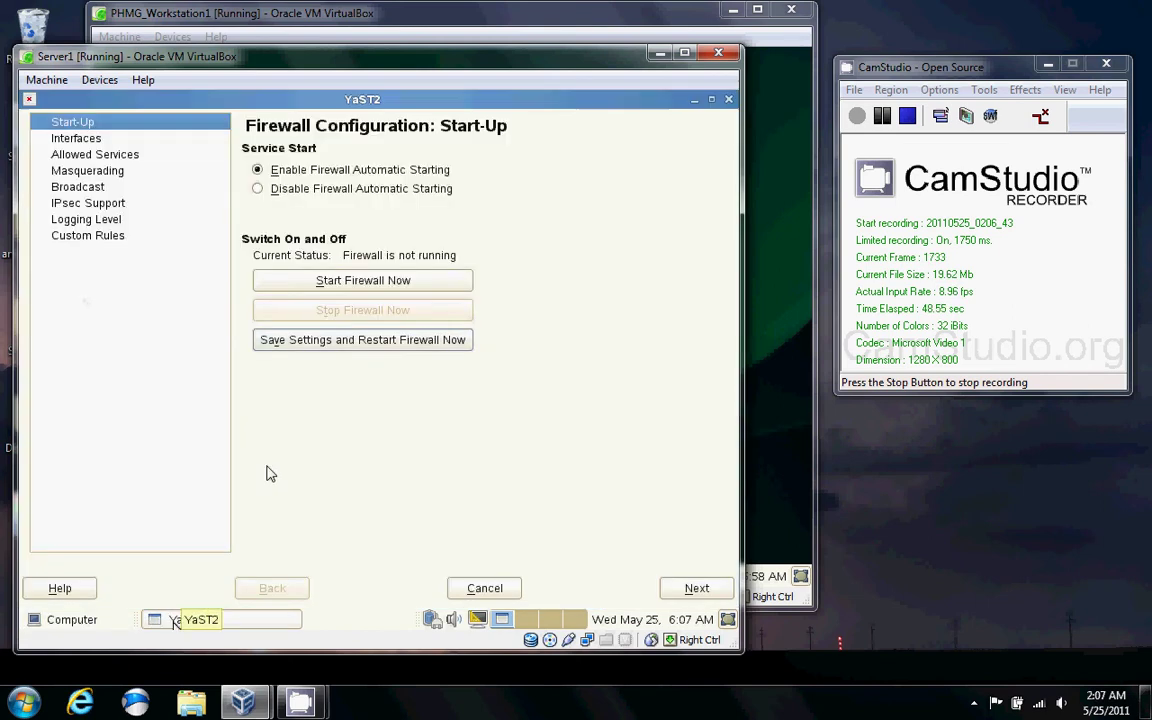
key(Escape)
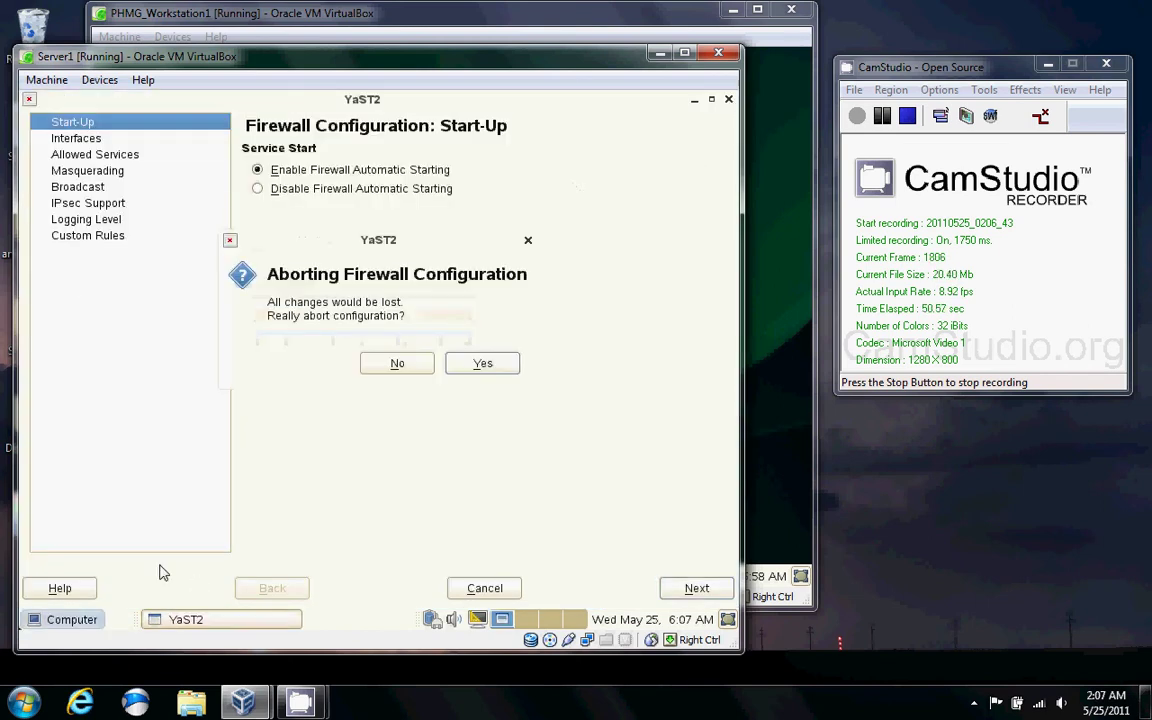
click(482, 365)
click(496, 368)
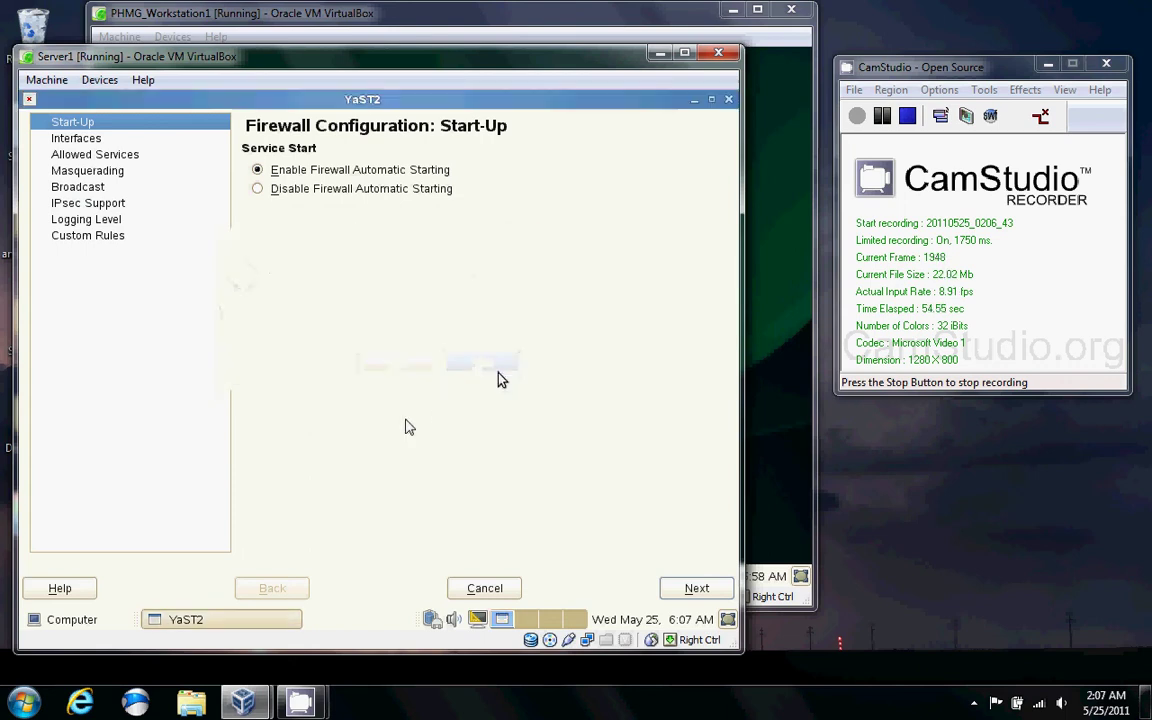
Launch the YaST Control Center and filter its modules by 'nis'.
click(72, 619)
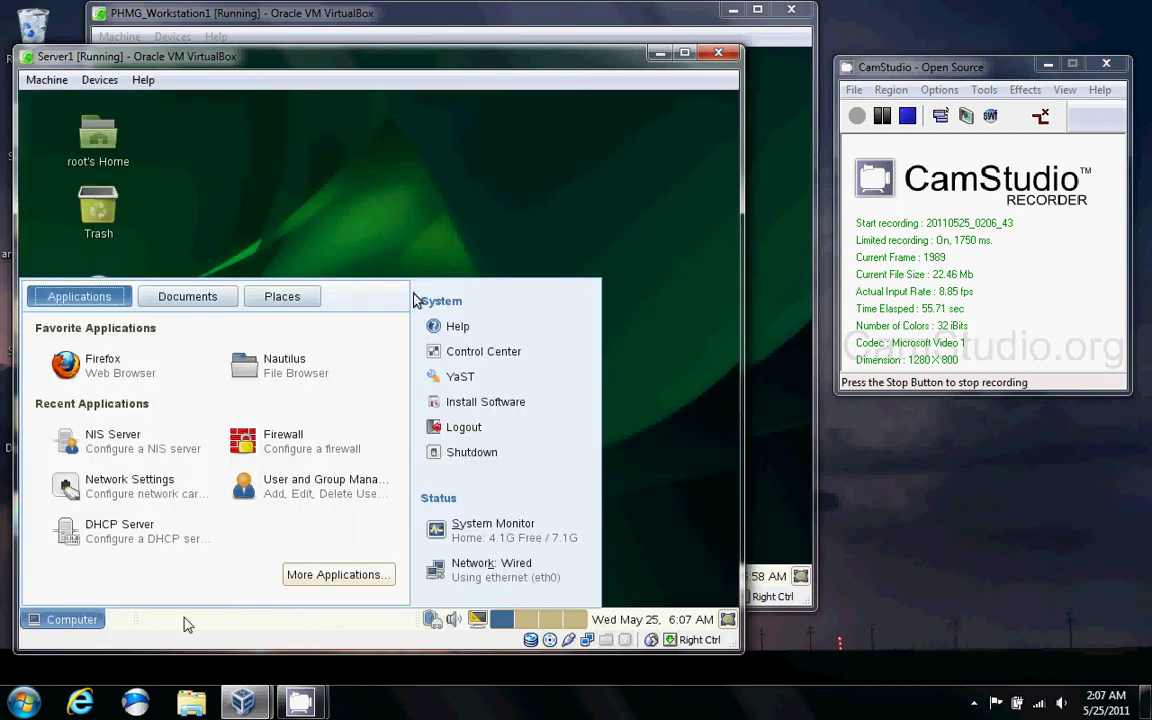
click(535, 377)
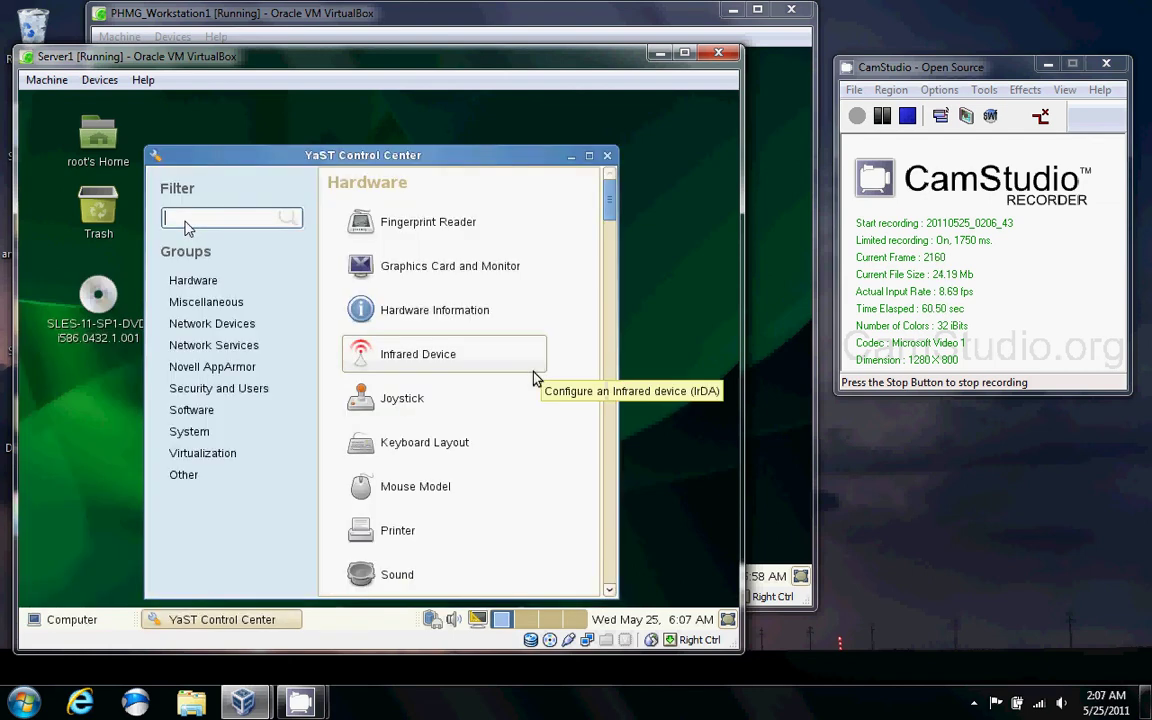
text(nis)
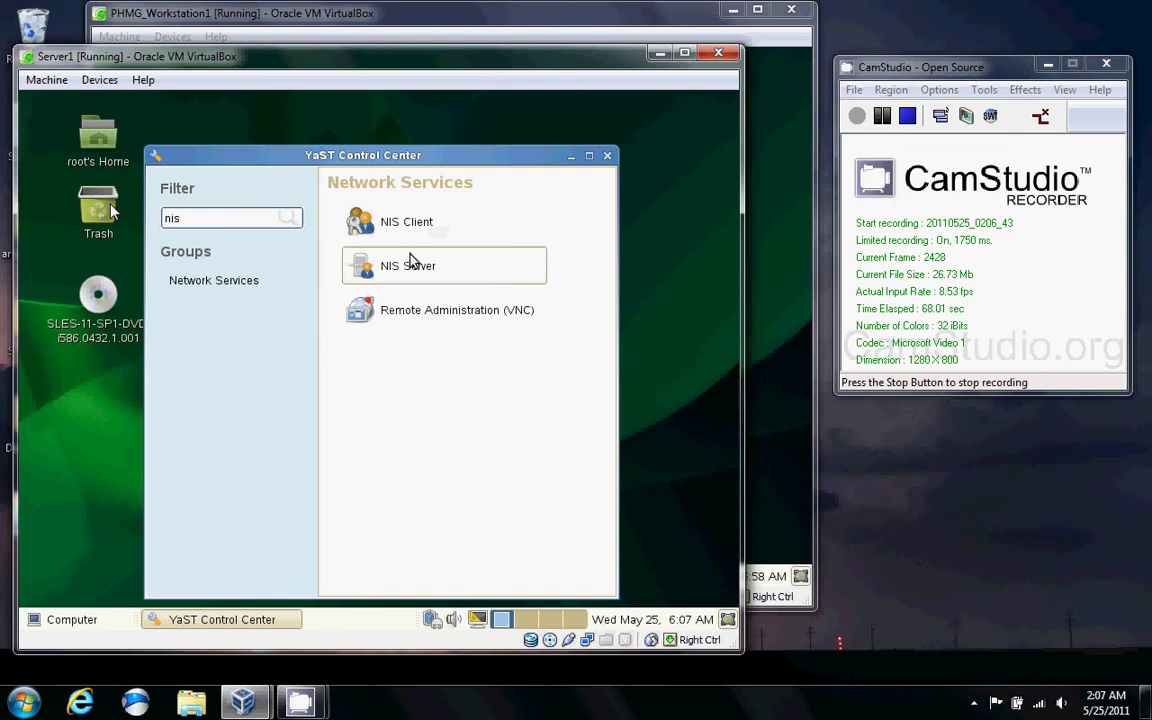
Launch the NIS Server module, which reports NIS software installed and a master server configured.
click(410, 262)
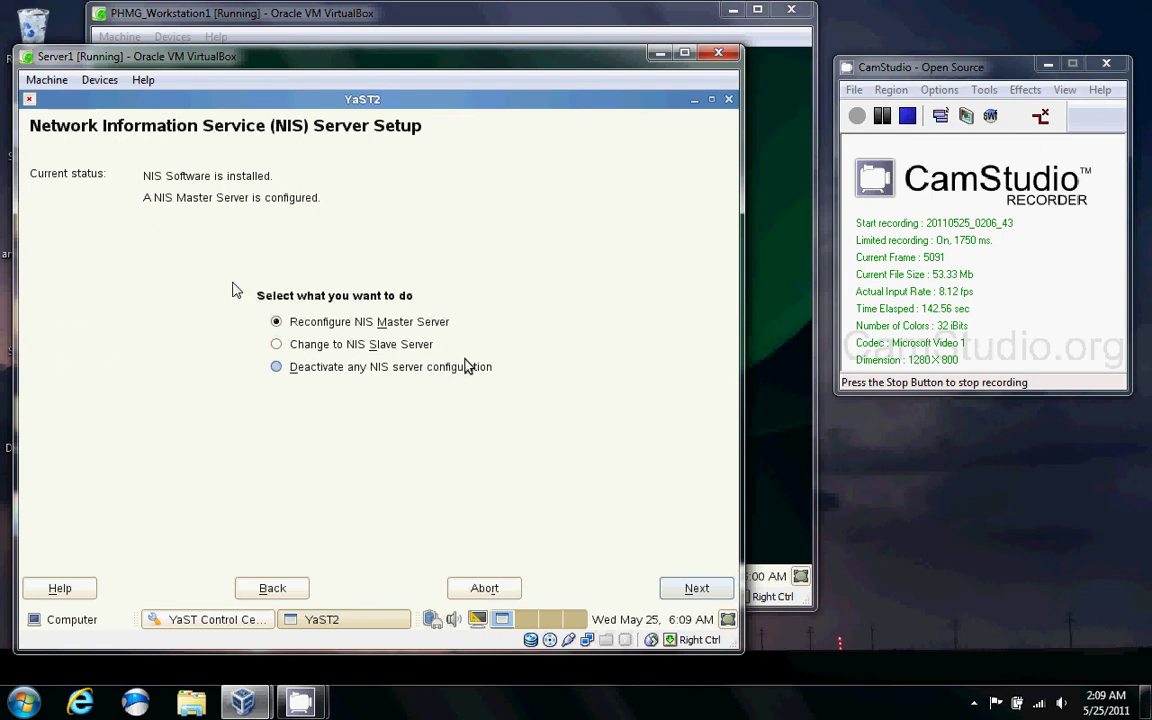
Go to Master Server Setup and keep the NIS domain as example.com.
click(698, 590)
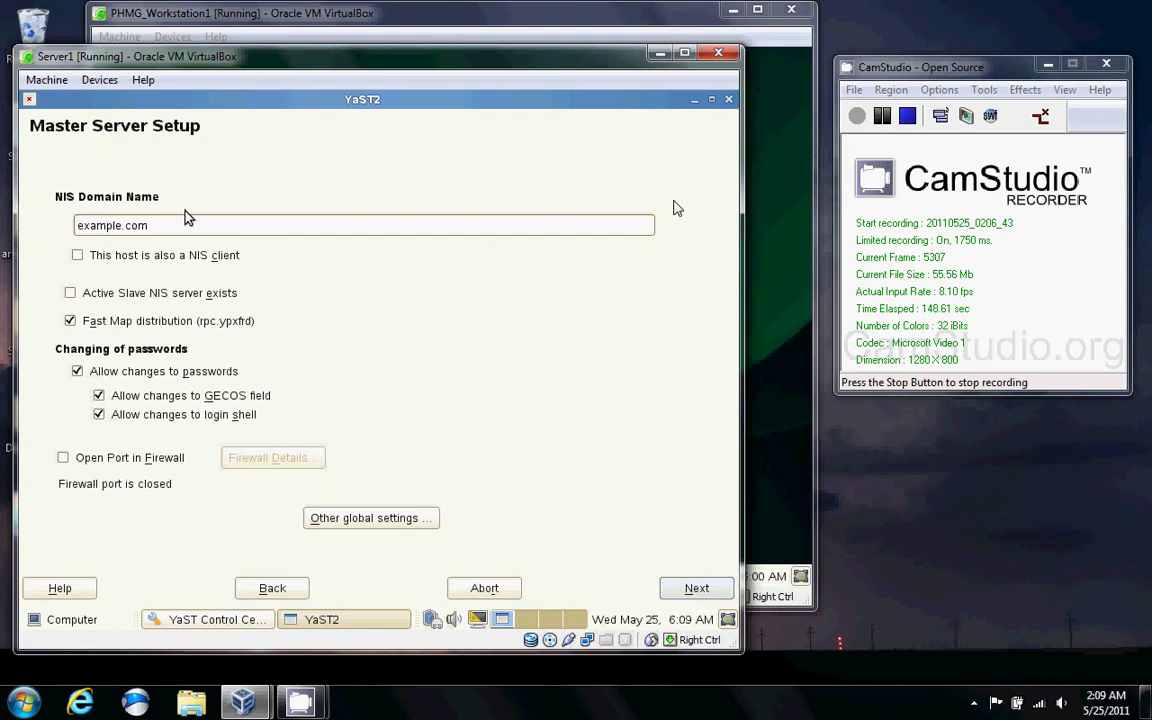
drag(152, 222, 77, 220)
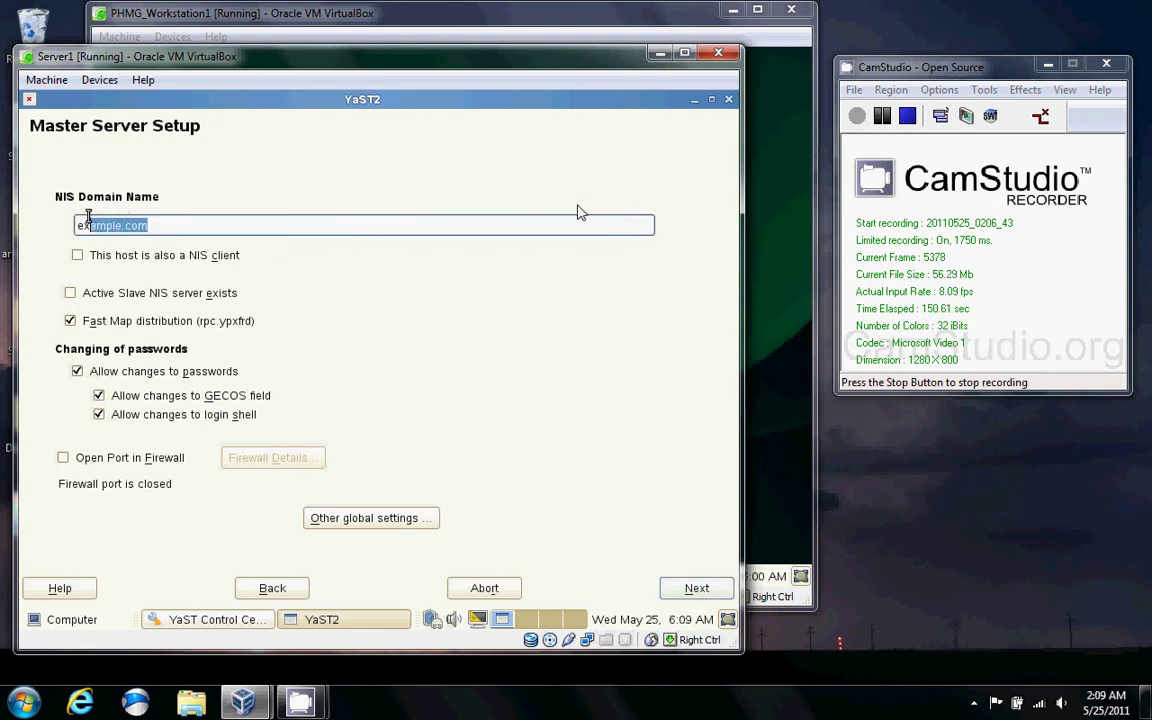
click(77, 220)
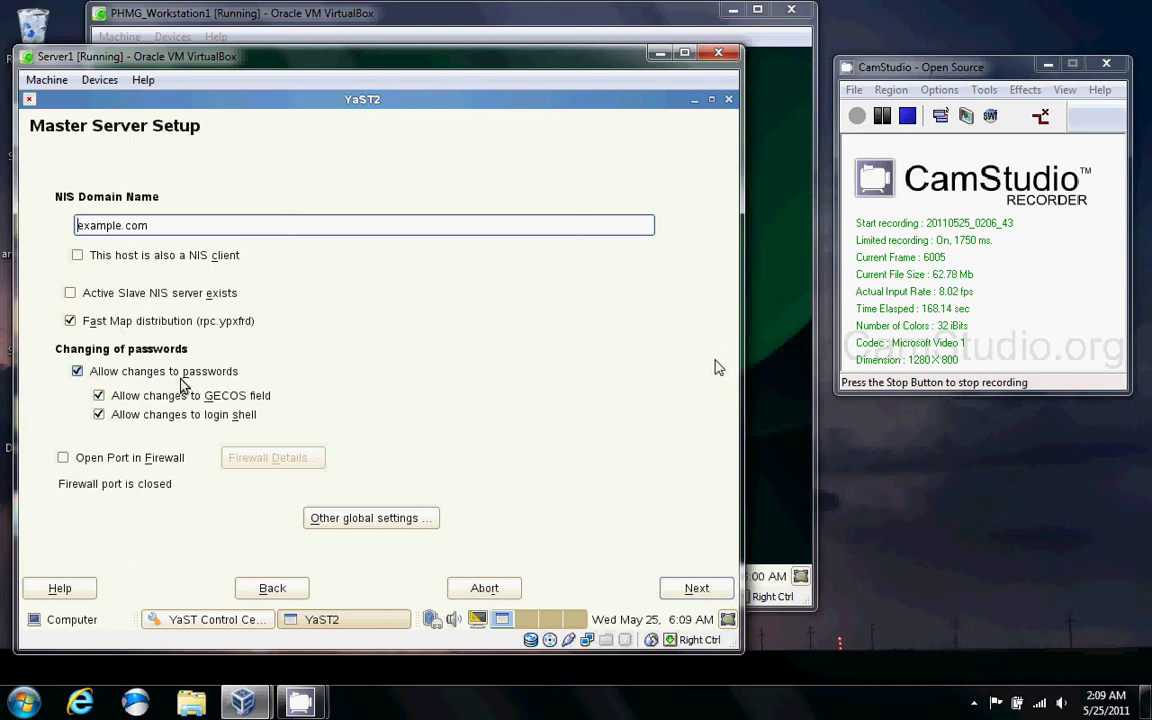
Open the NIS port in the firewall on all interfaces, including eth0.
click(155, 460)
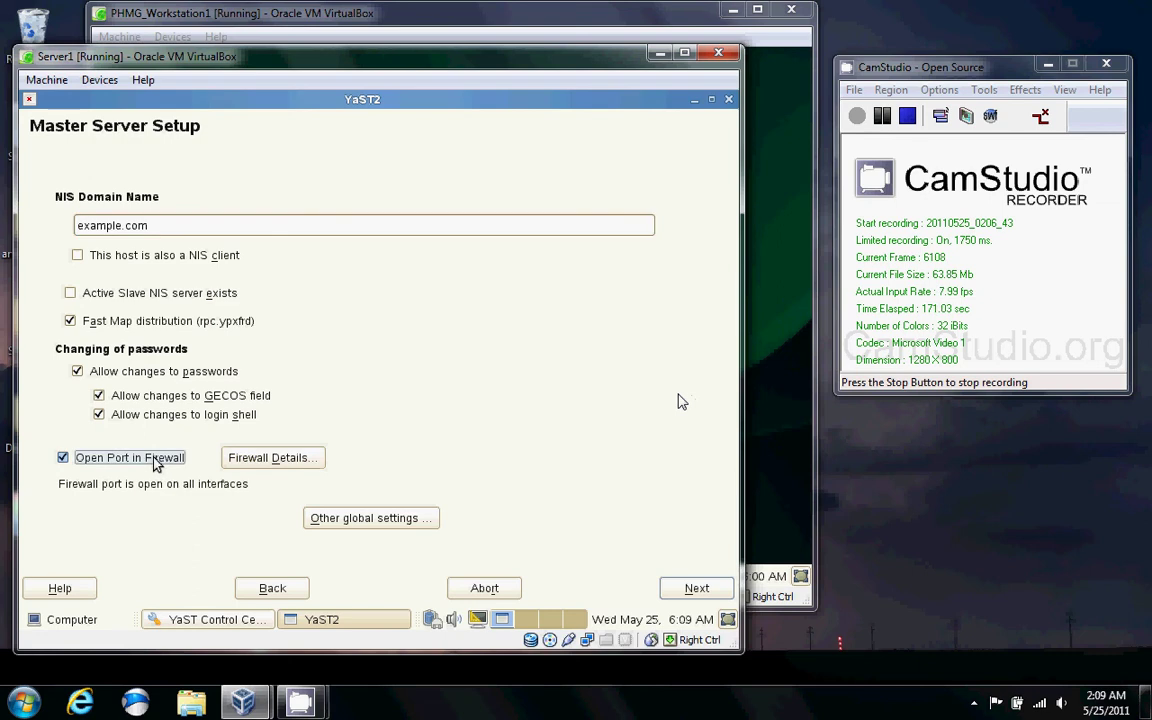
click(247, 462)
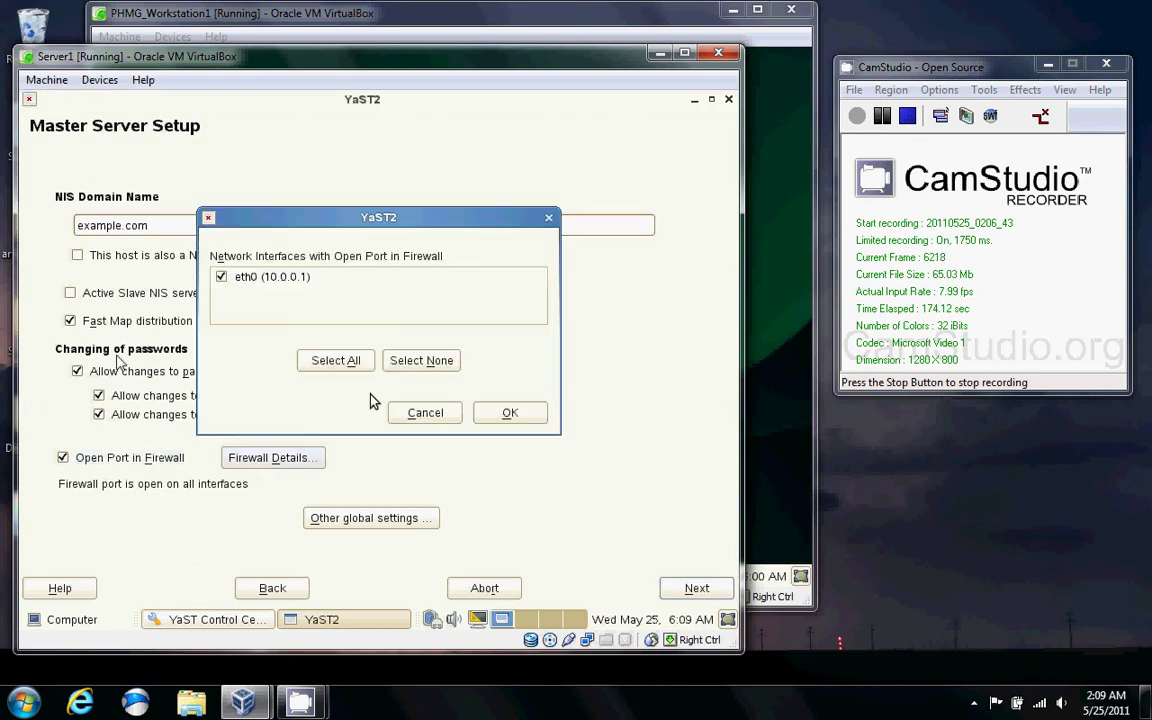
click(368, 367)
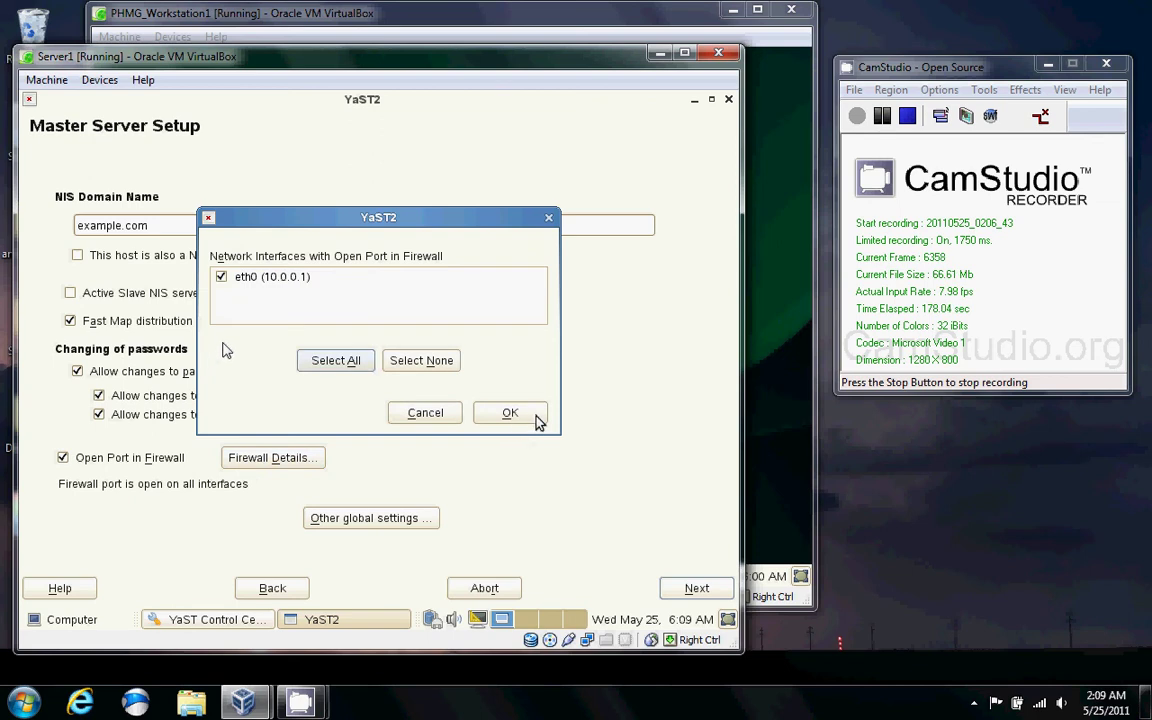
click(509, 414)
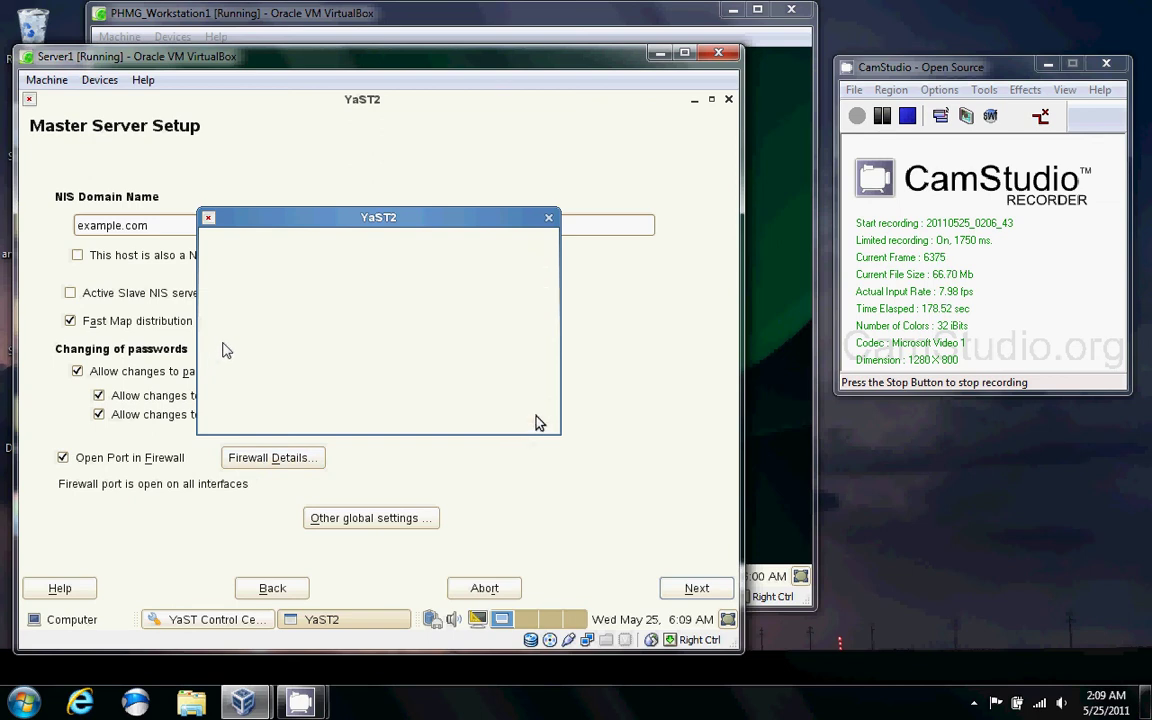
Pass the maps setup, select the 127.0.0.1 query host, and finish saving the server setup.
click(697, 594)
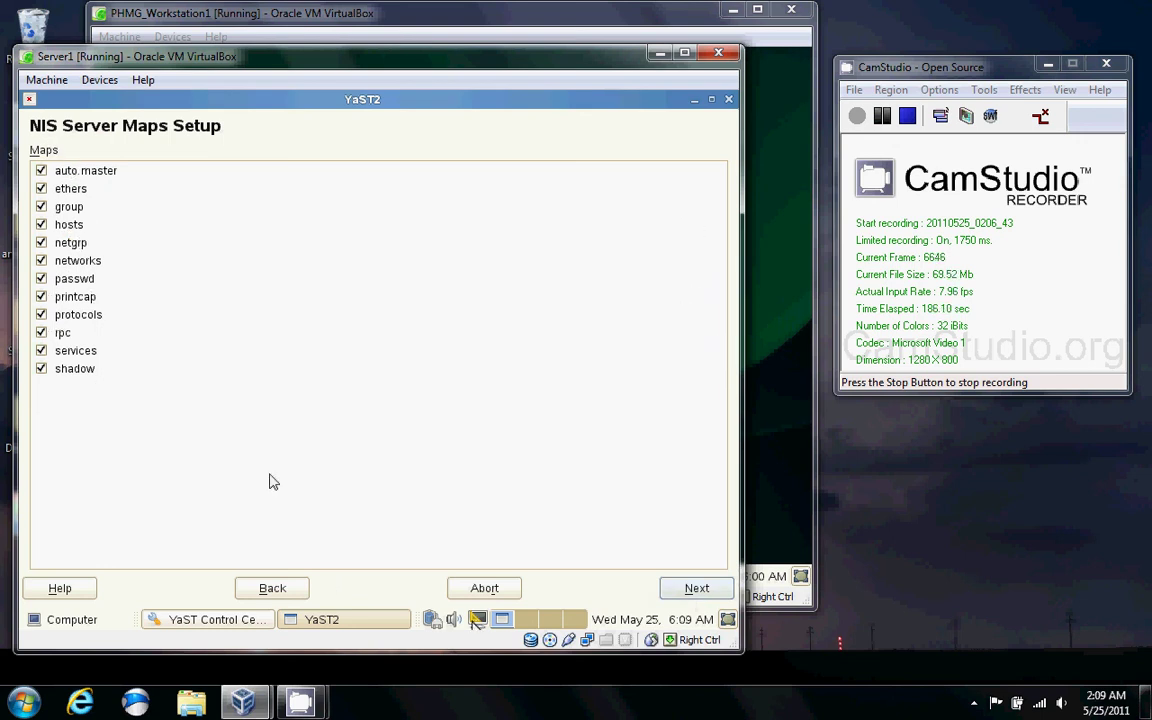
click(682, 596)
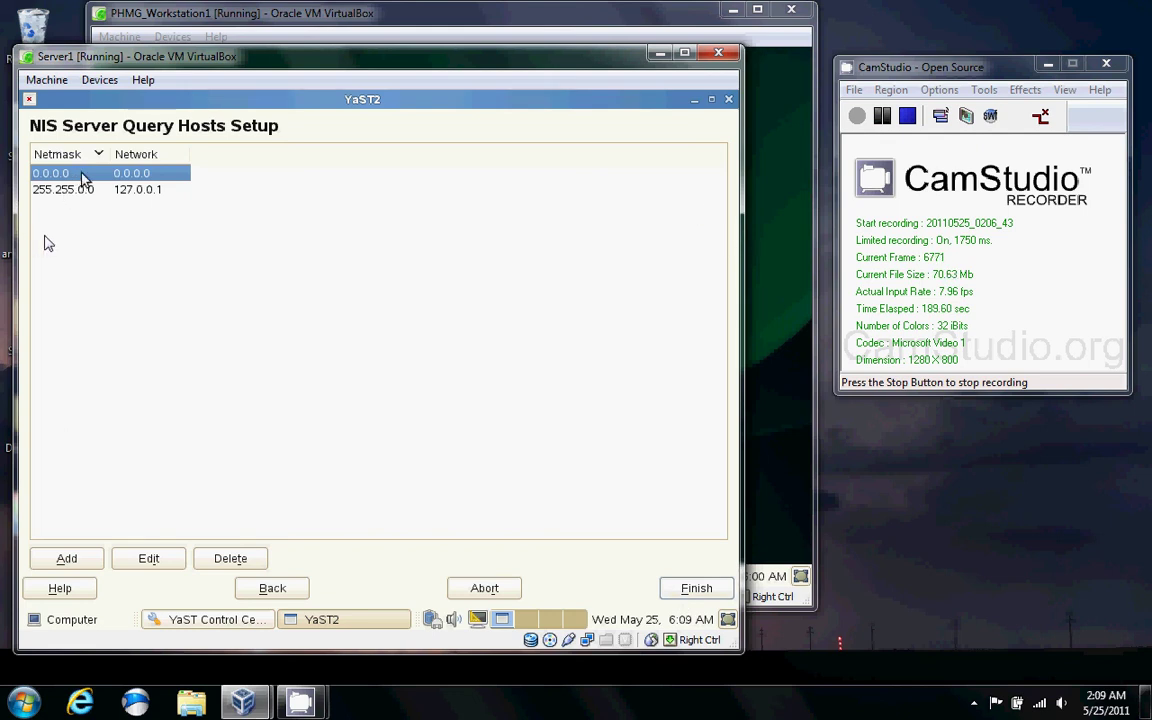
click(153, 194)
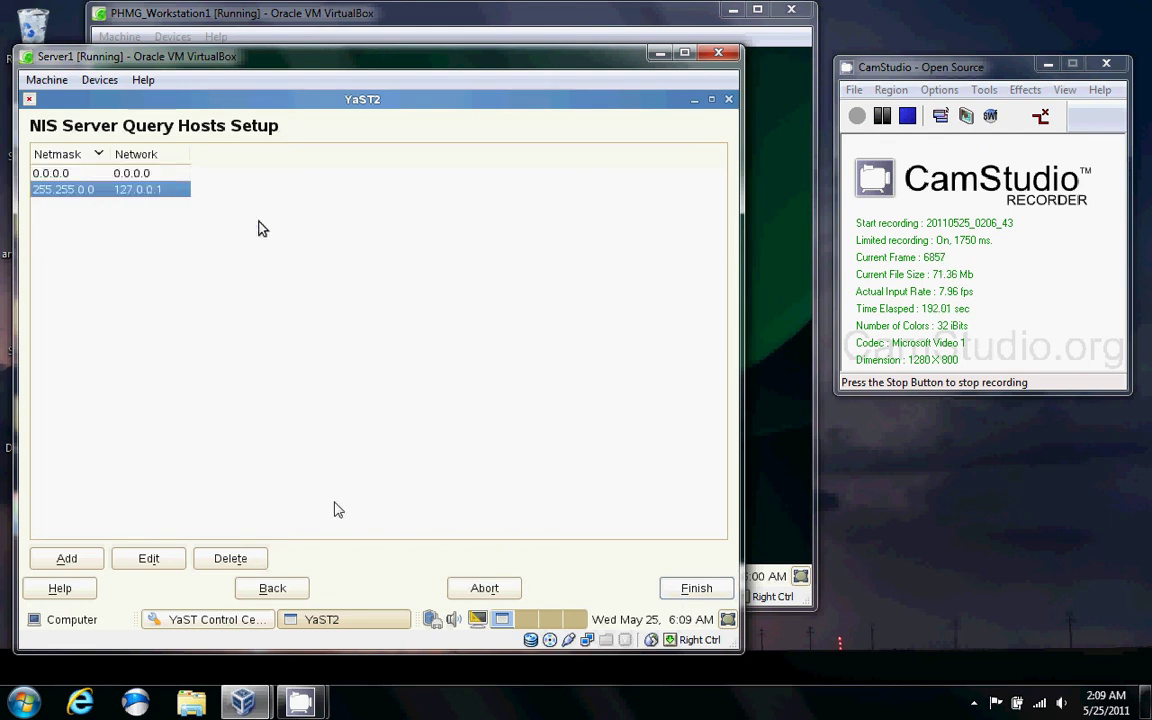
click(709, 588)
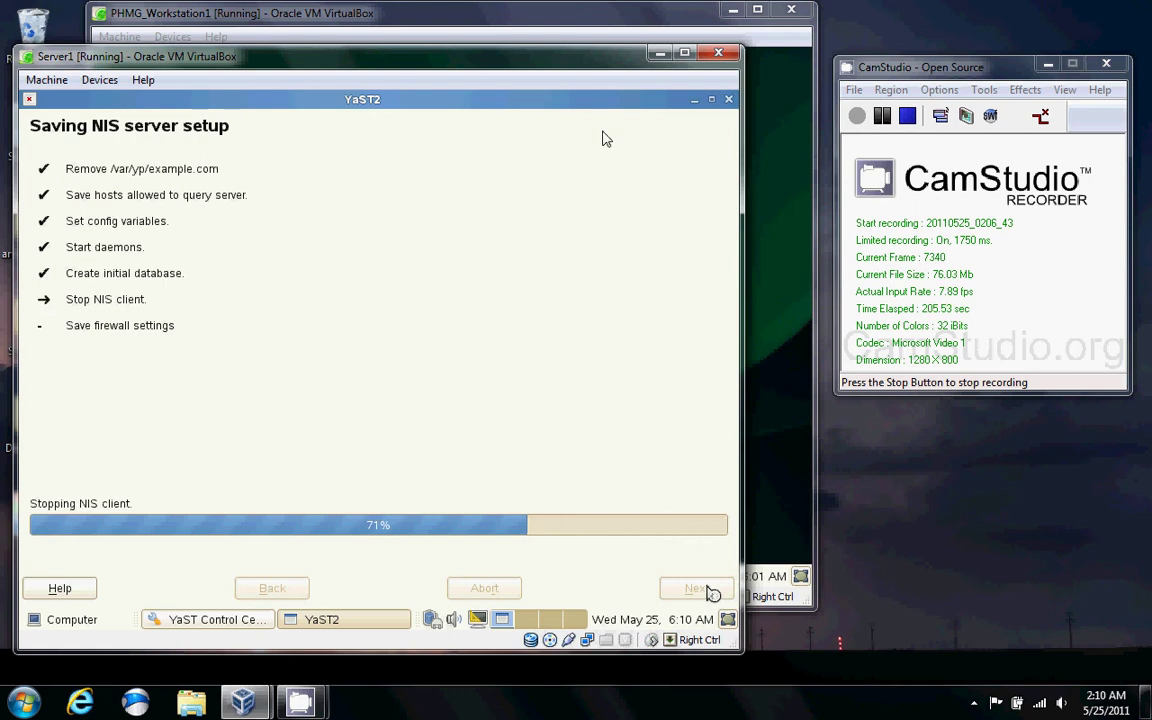
Move the Workstation1 VM window aside and return to Server1.
click(670, 22)
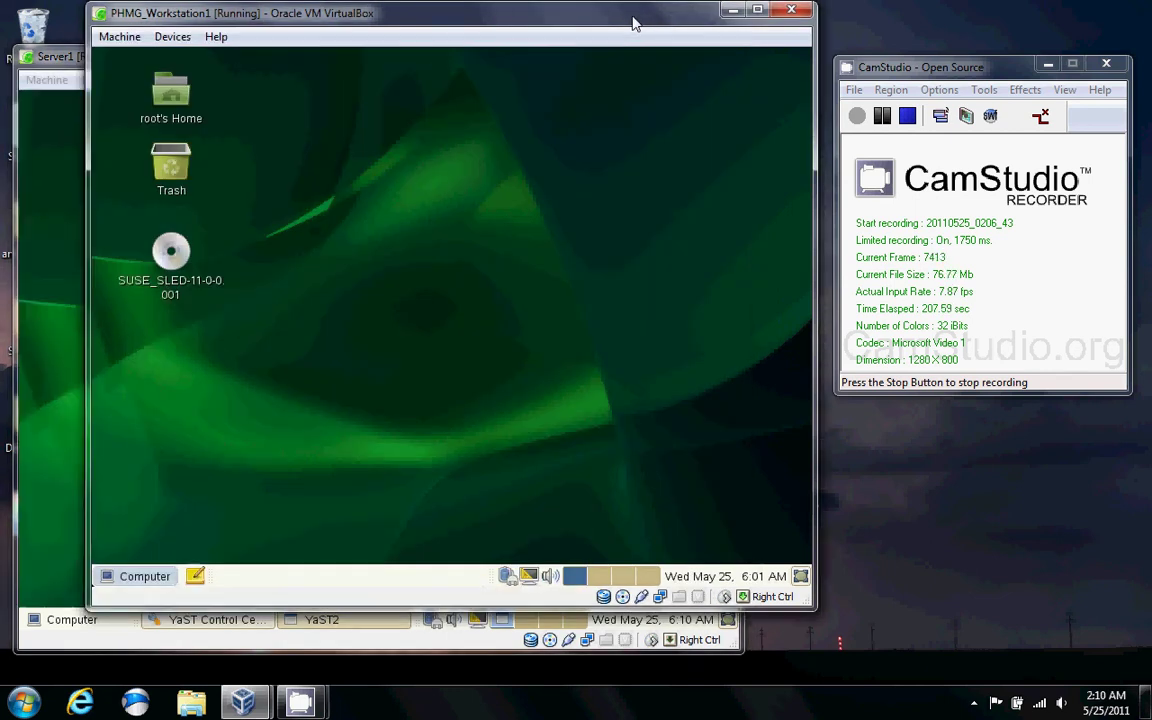
drag(635, 23, 826, 50)
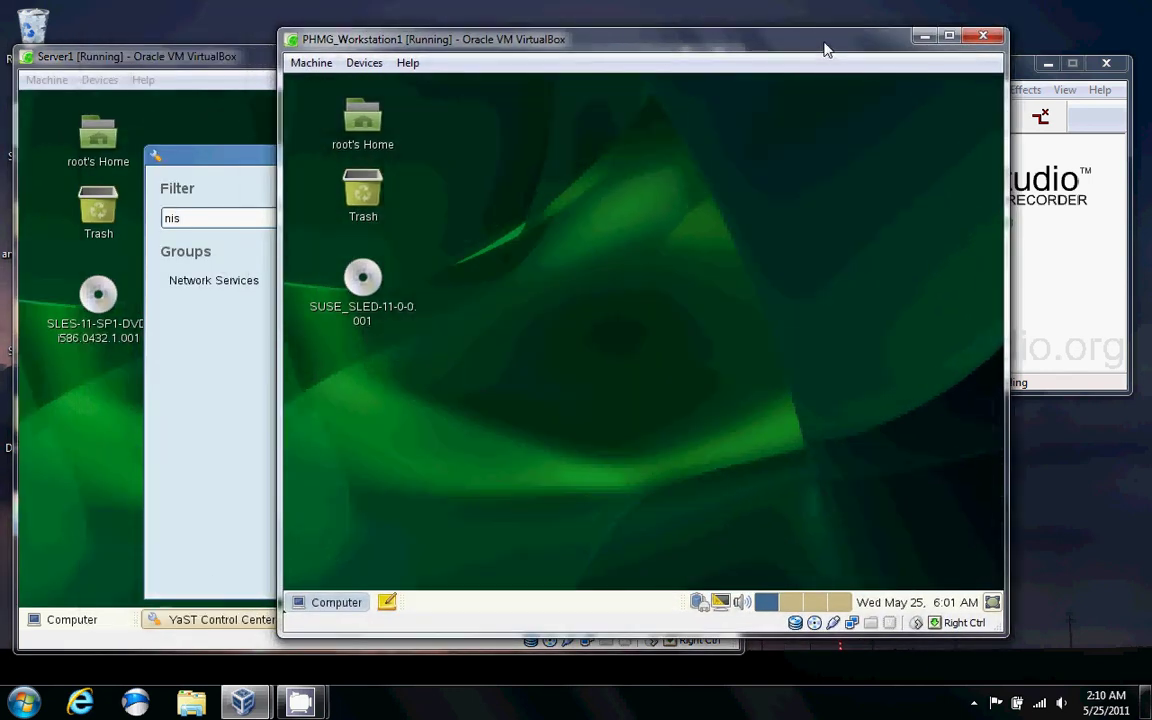
click(229, 148)
Filter the Control Center by 'fire' and open the Firewall module, which shows it not running.
key(BackSpace)
key(BackSpace)
key(BackSpace)
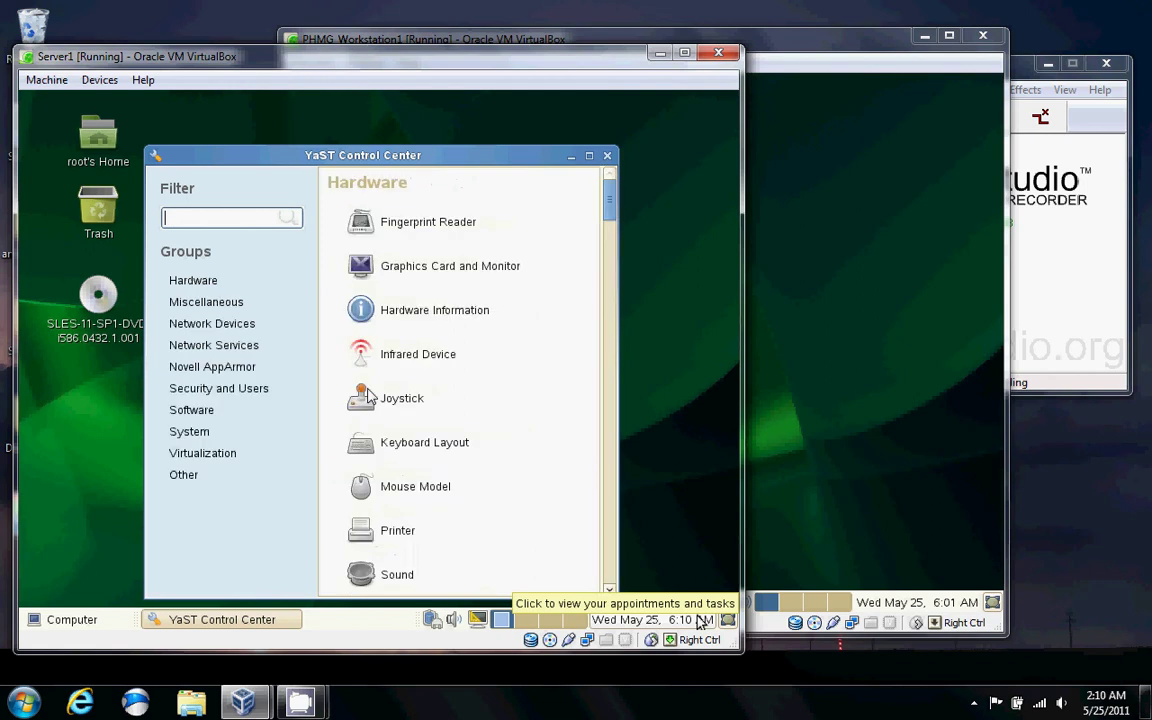
text(fire)
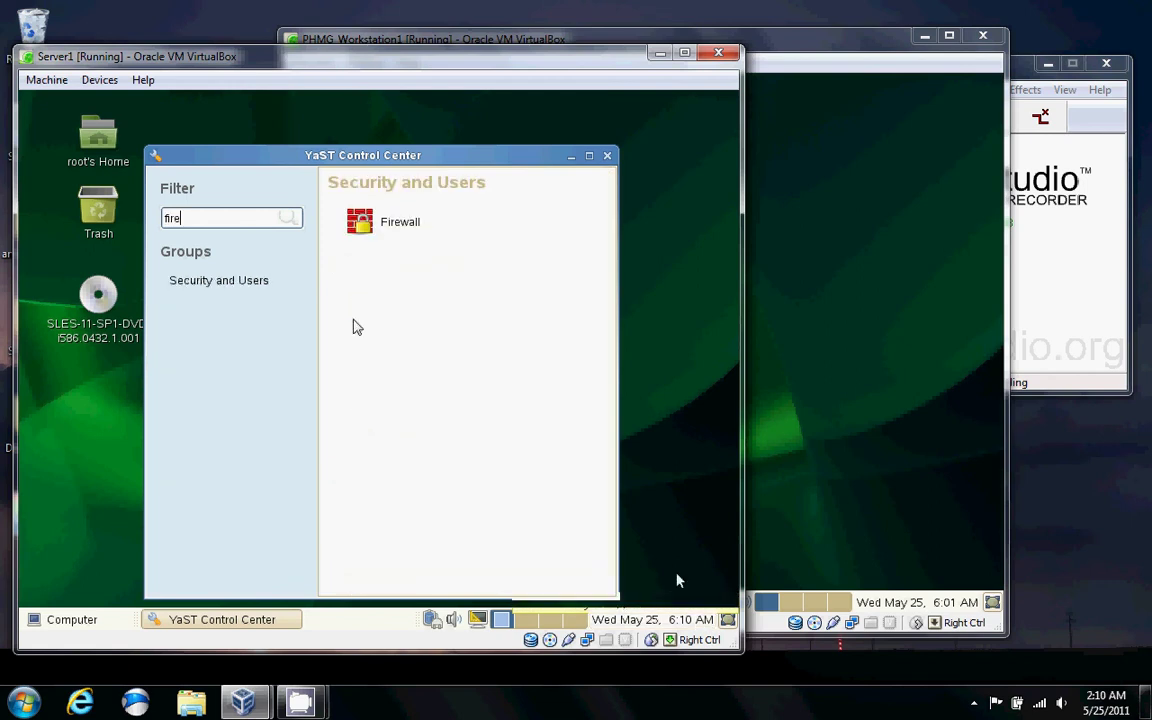
click(406, 226)
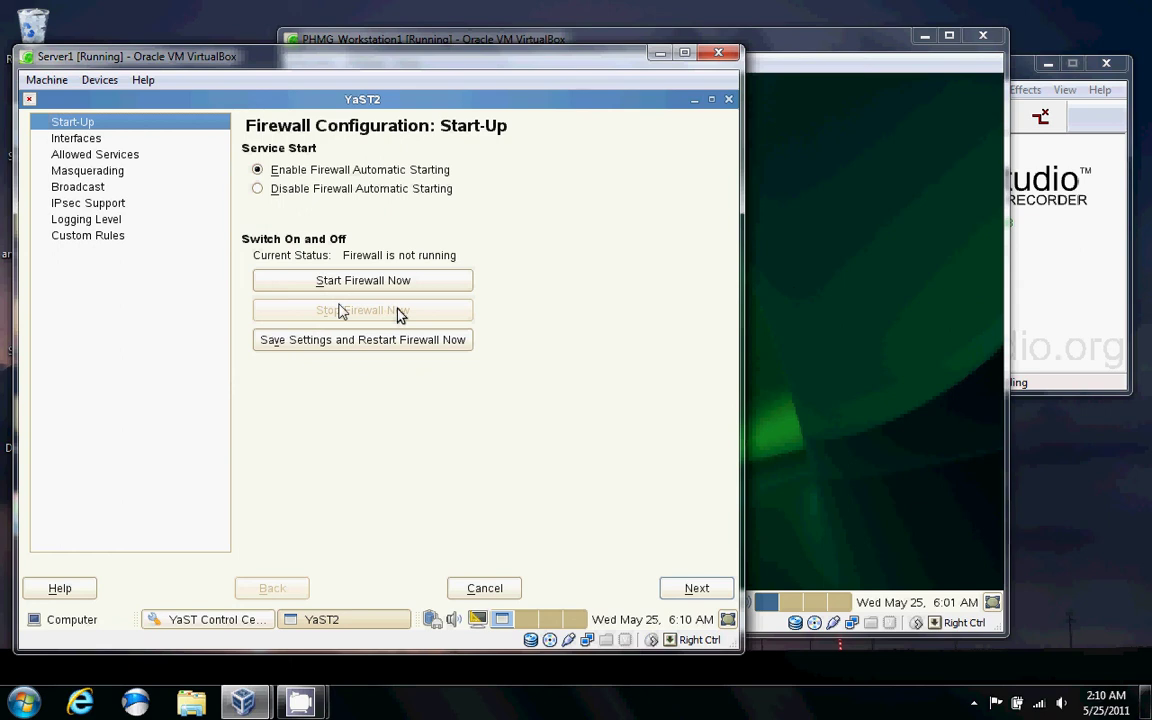
click(858, 56)
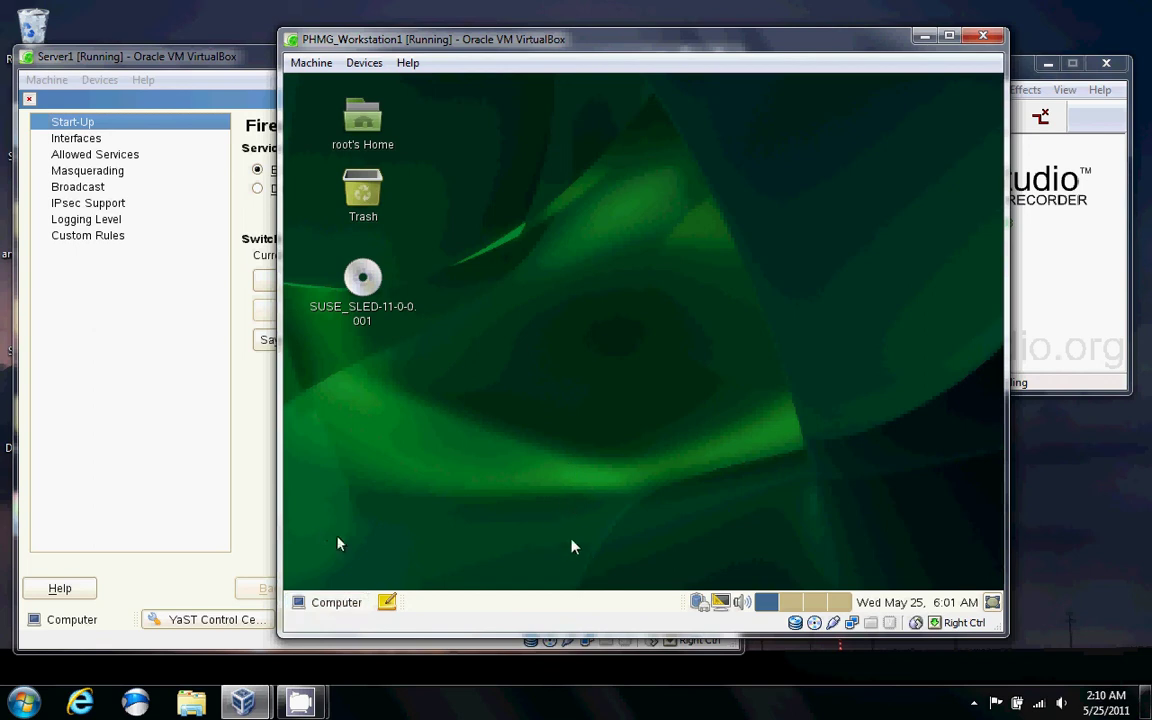
Launch YaST on the workstation from the Computer menu's System section.
click(350, 603)
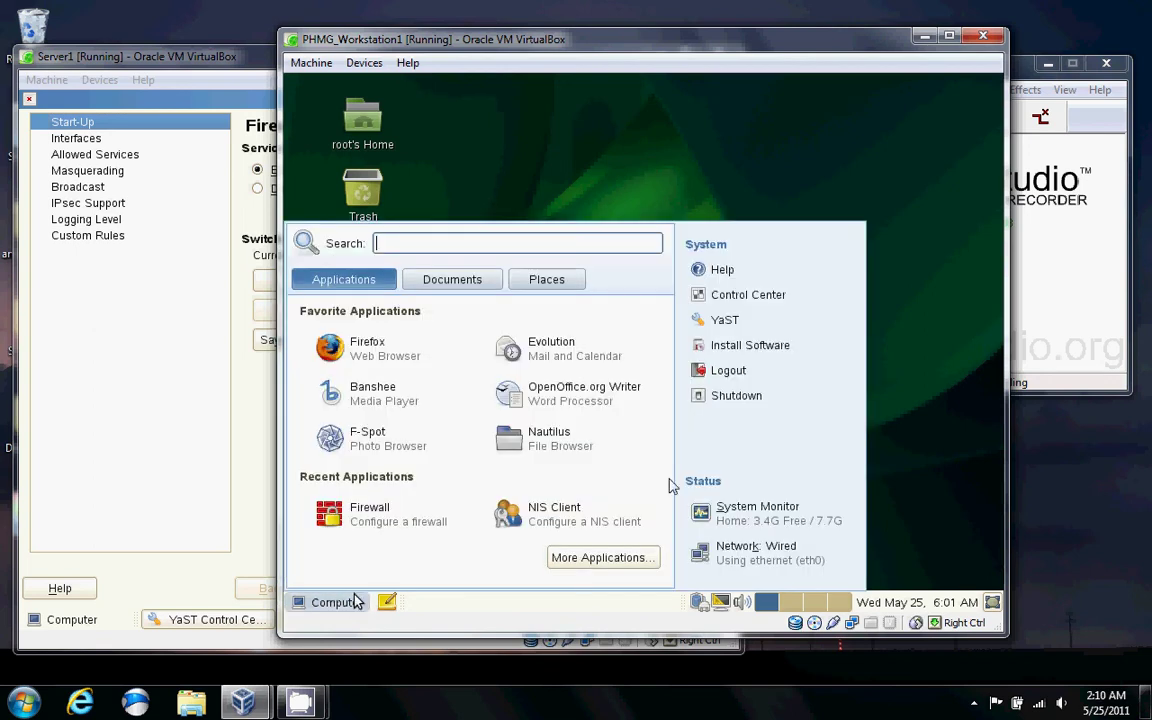
click(720, 320)
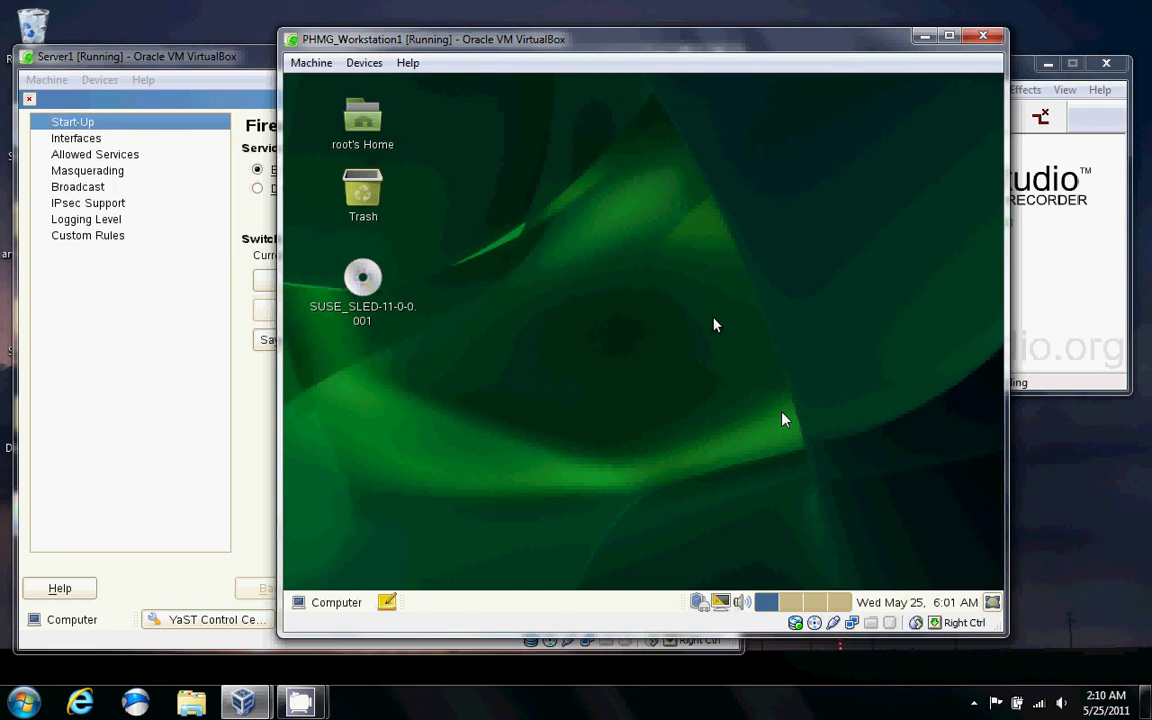
click(362, 133)
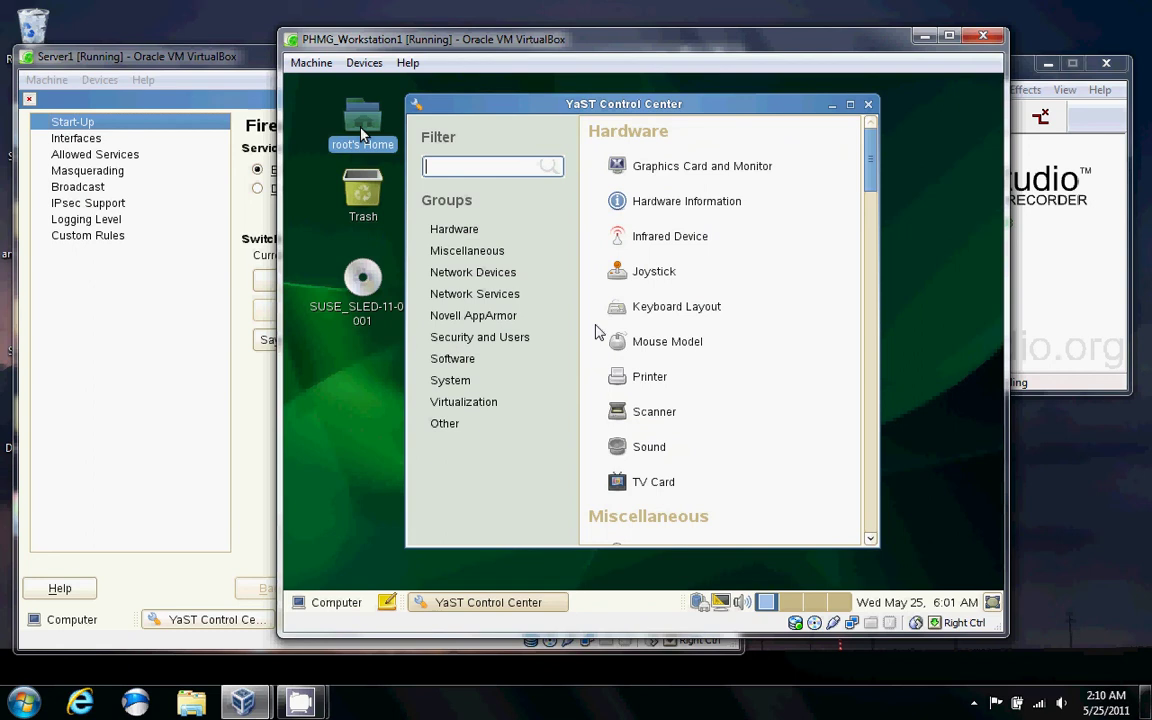
Browse to /home and delete the Ben2 and Doctor1 folders, keeping Ben1 and lost+found.
double_click(362, 133)
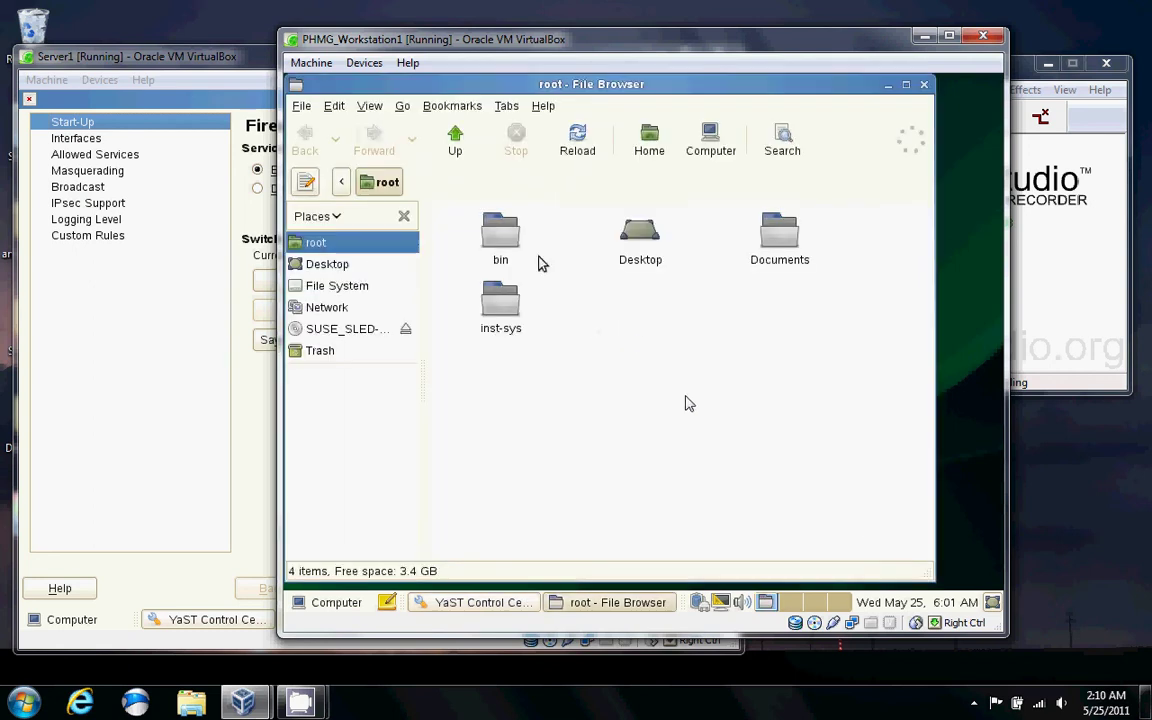
click(453, 140)
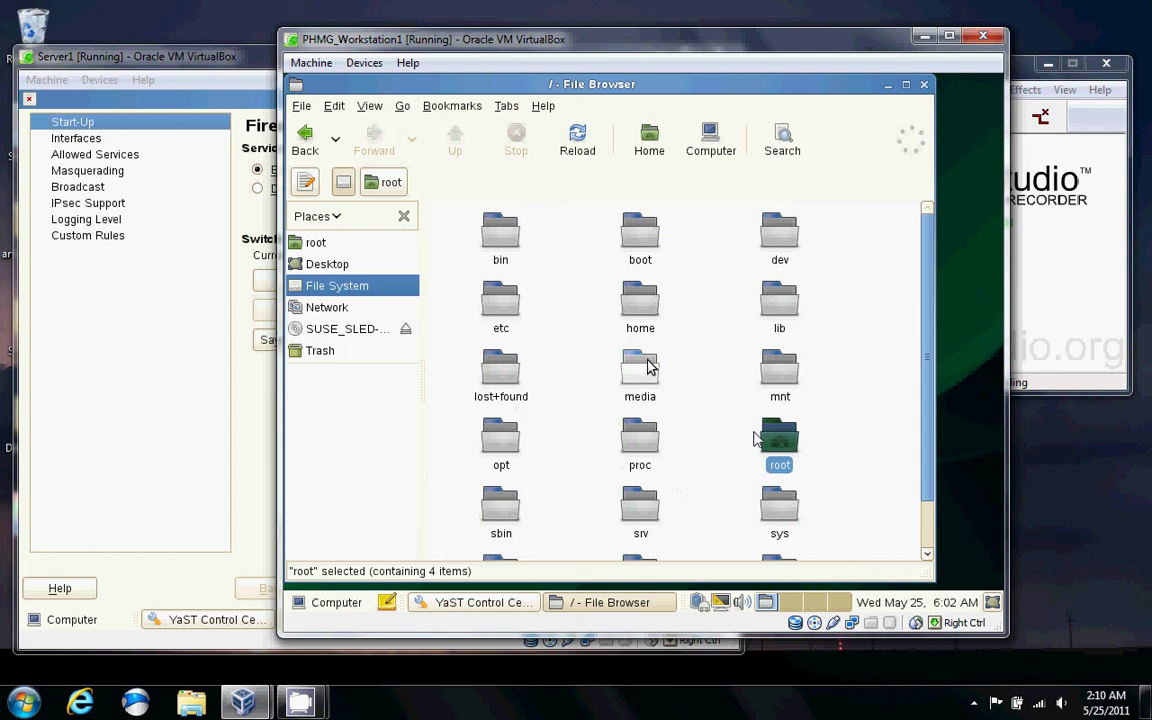
double_click(638, 330)
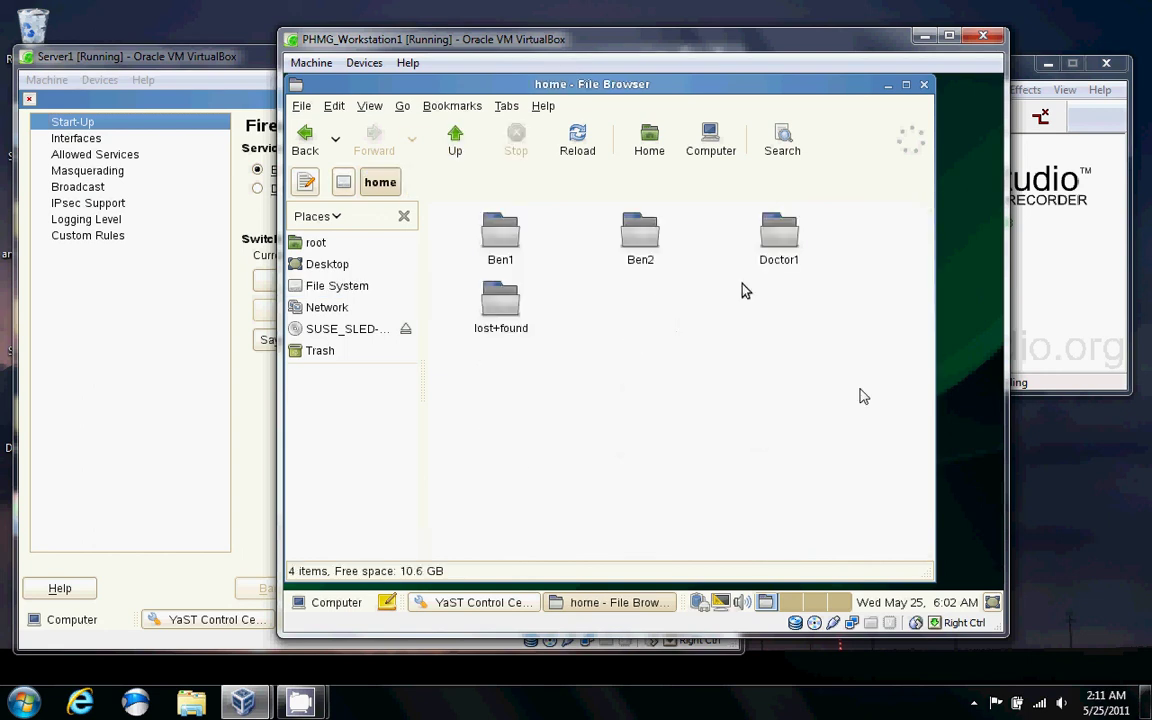
drag(826, 294, 584, 226)
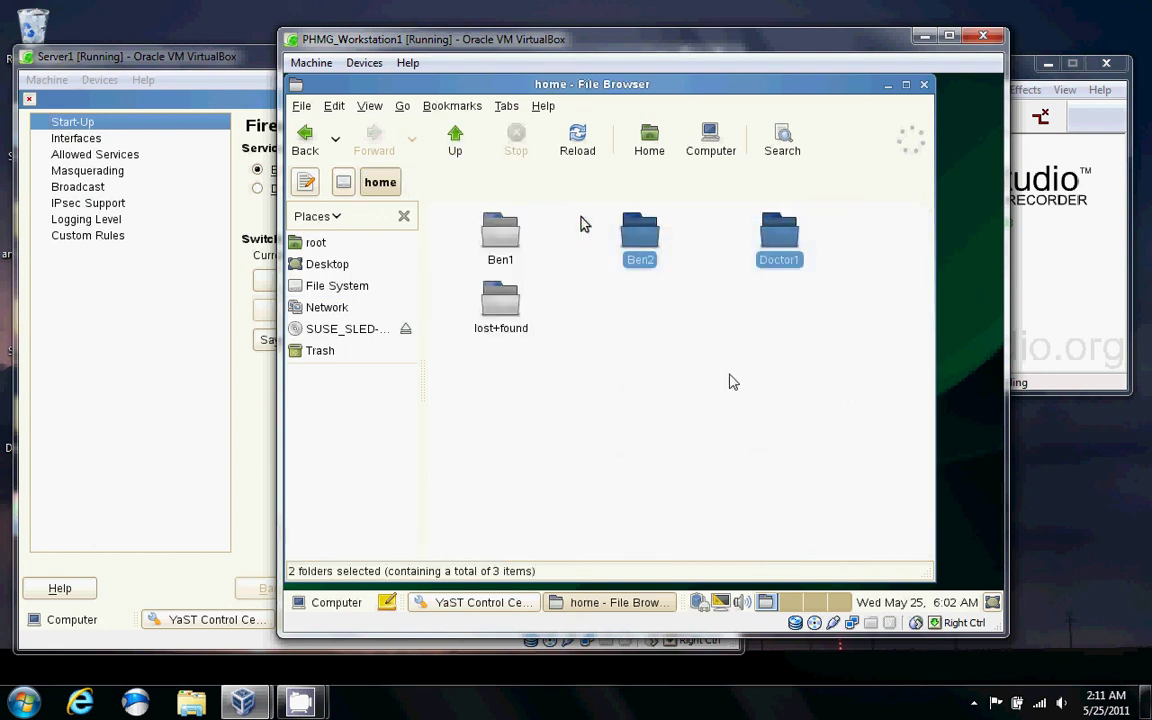
key(Delete)
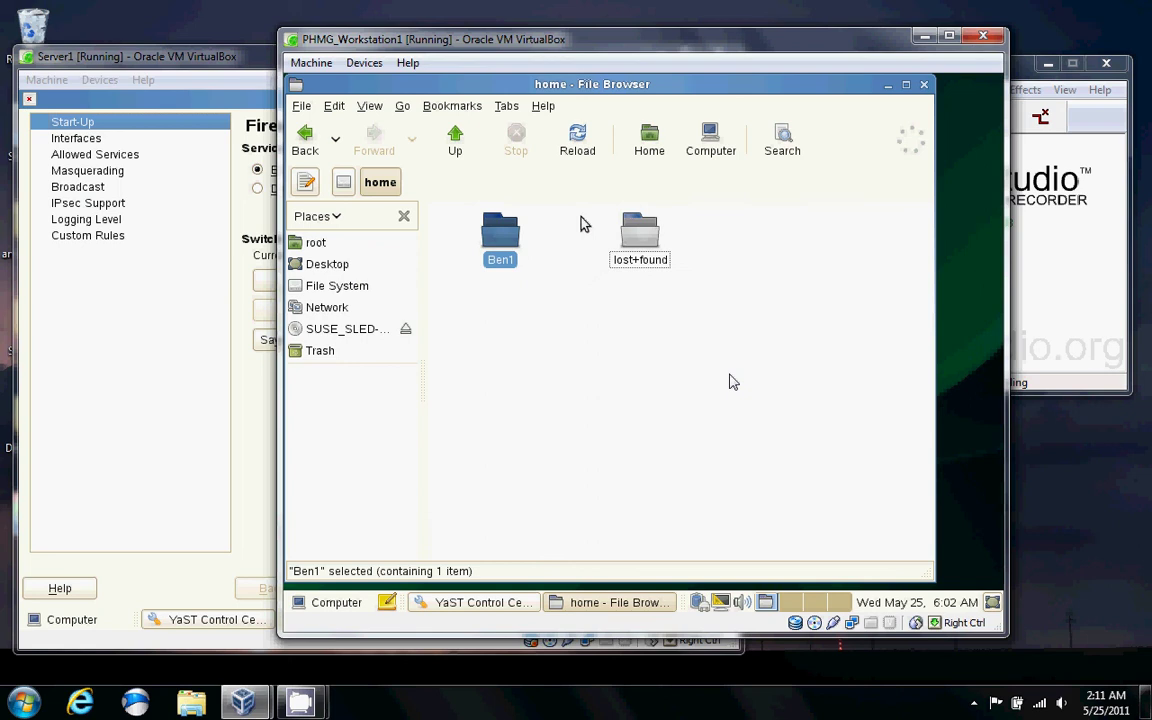
click(922, 86)
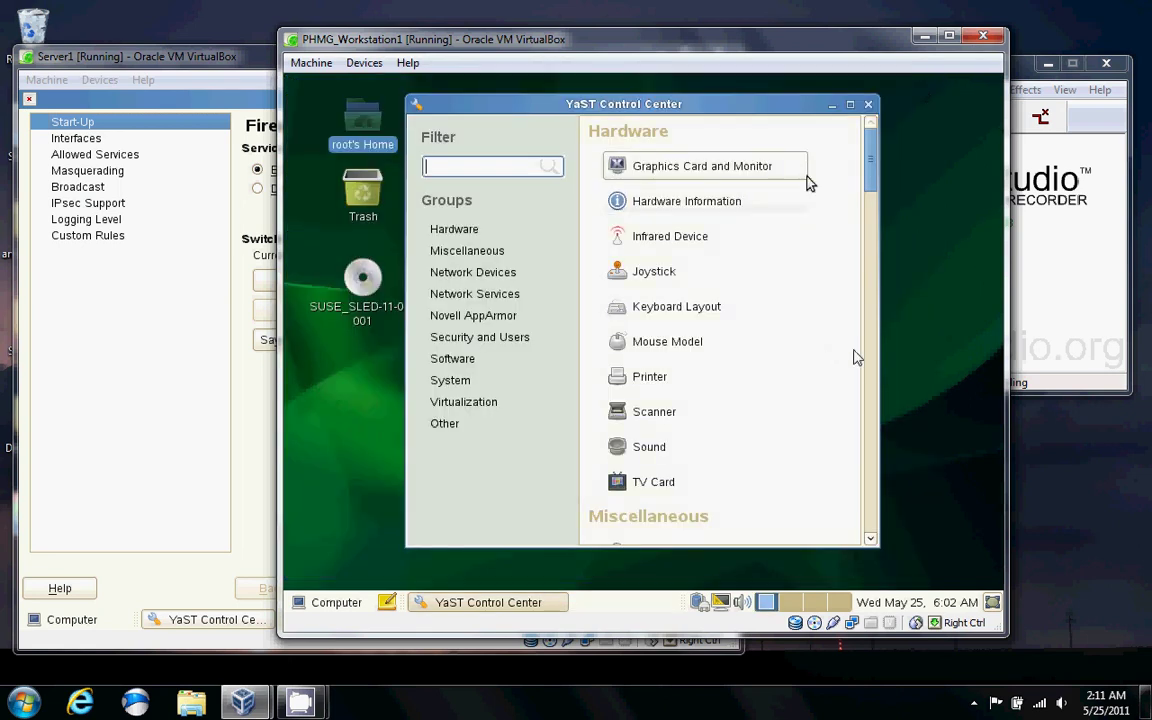
Open NIS Client, keep Default Policy with domain example.com and server 10.0.0.1, then scan for servers.
drag(874, 172, 872, 332)
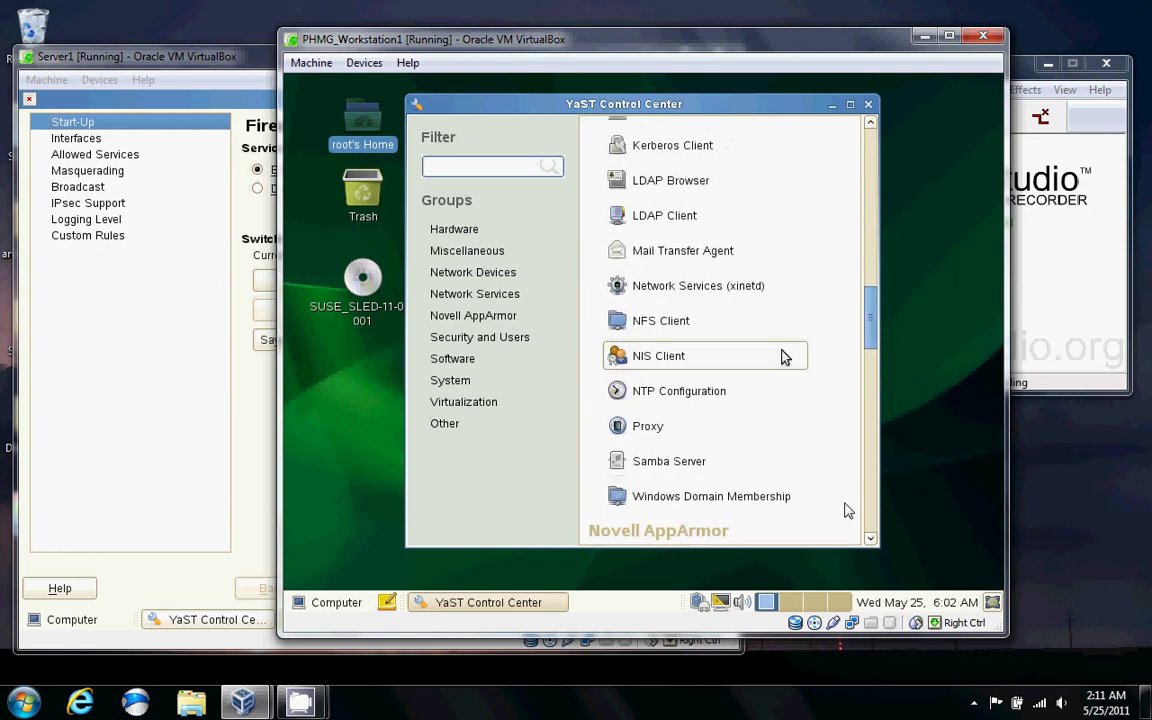
click(755, 354)
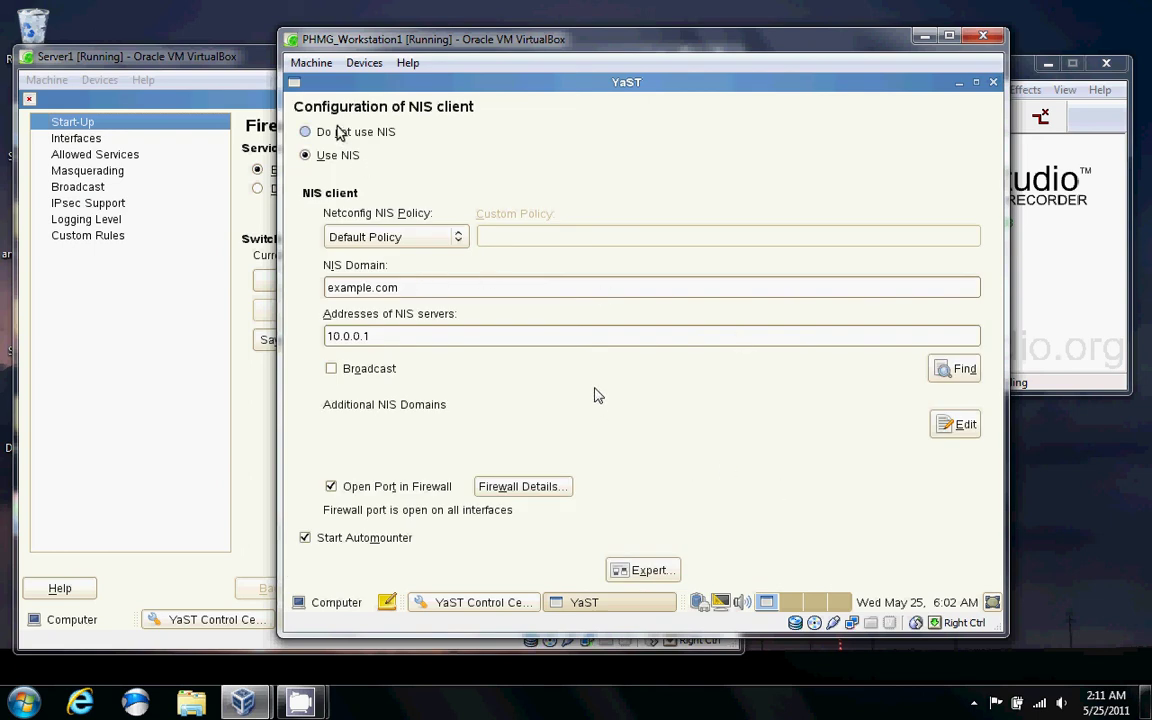
click(430, 237)
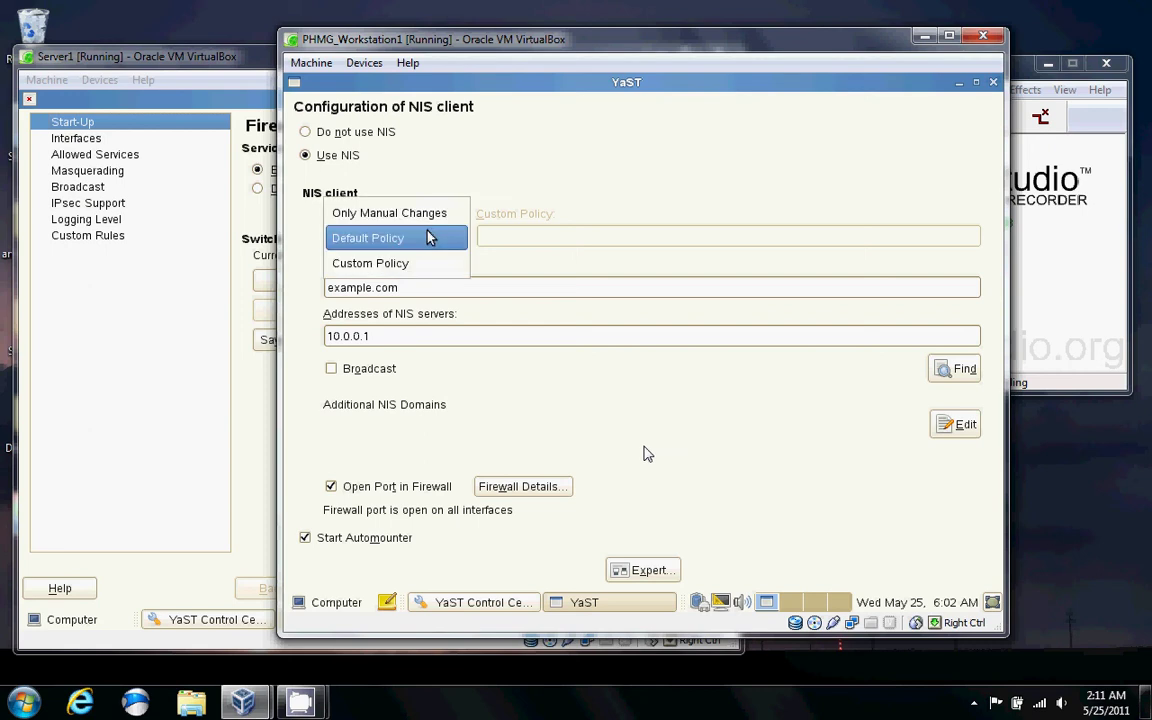
click(406, 239)
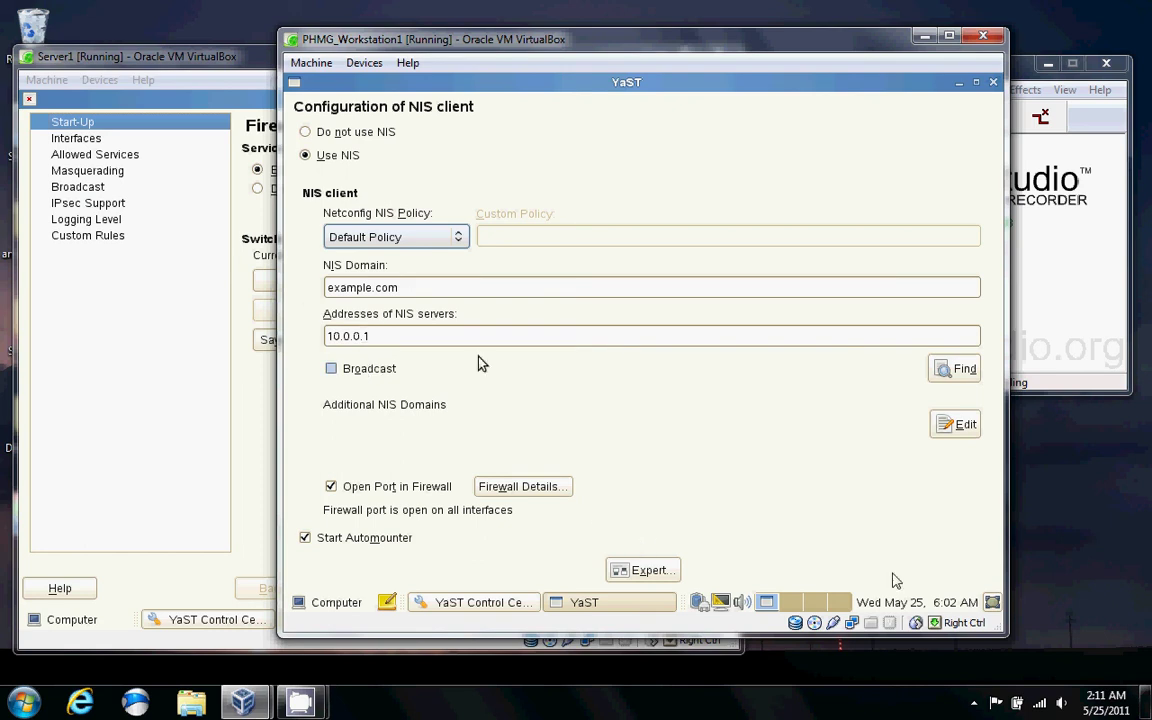
click(951, 378)
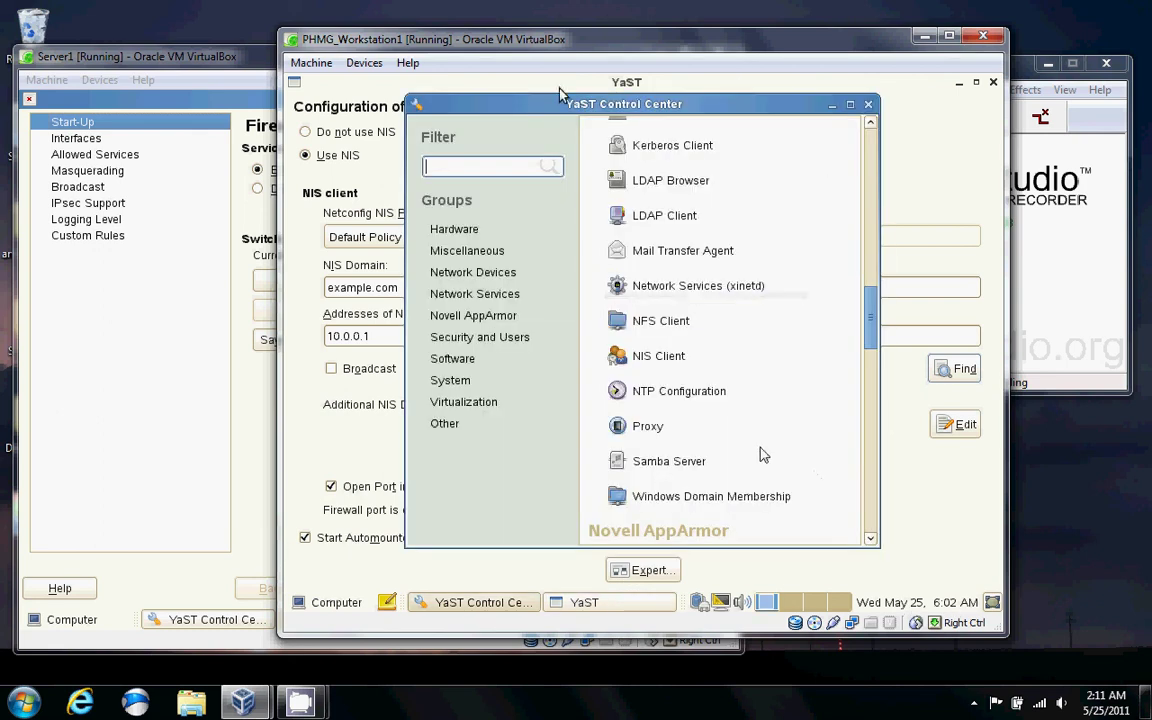
Open the workstation's Firewall module, stop the firewall, minimize it, and close the Control Center.
text(fire)
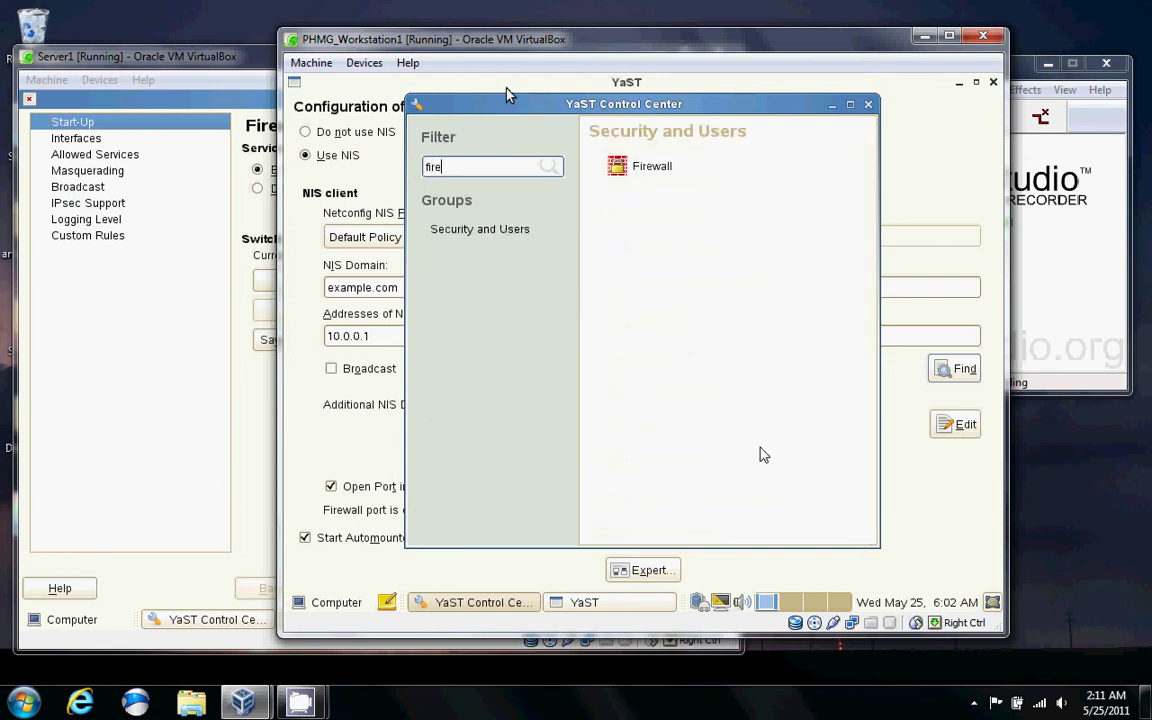
click(648, 162)
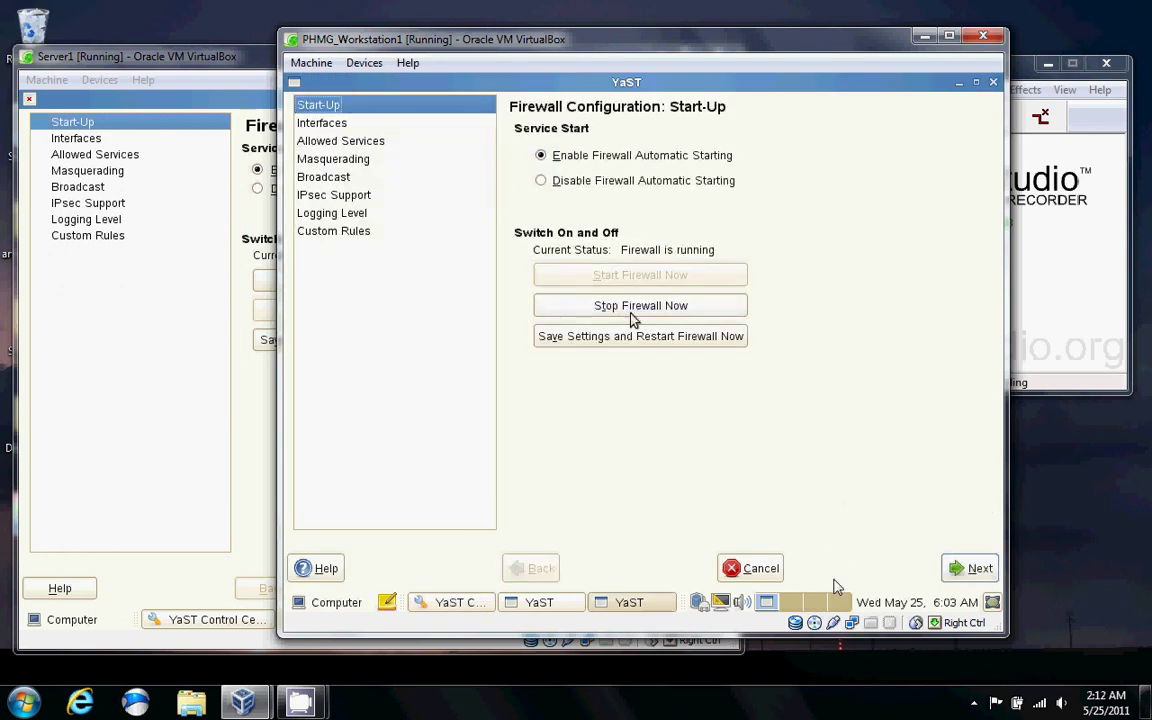
click(631, 313)
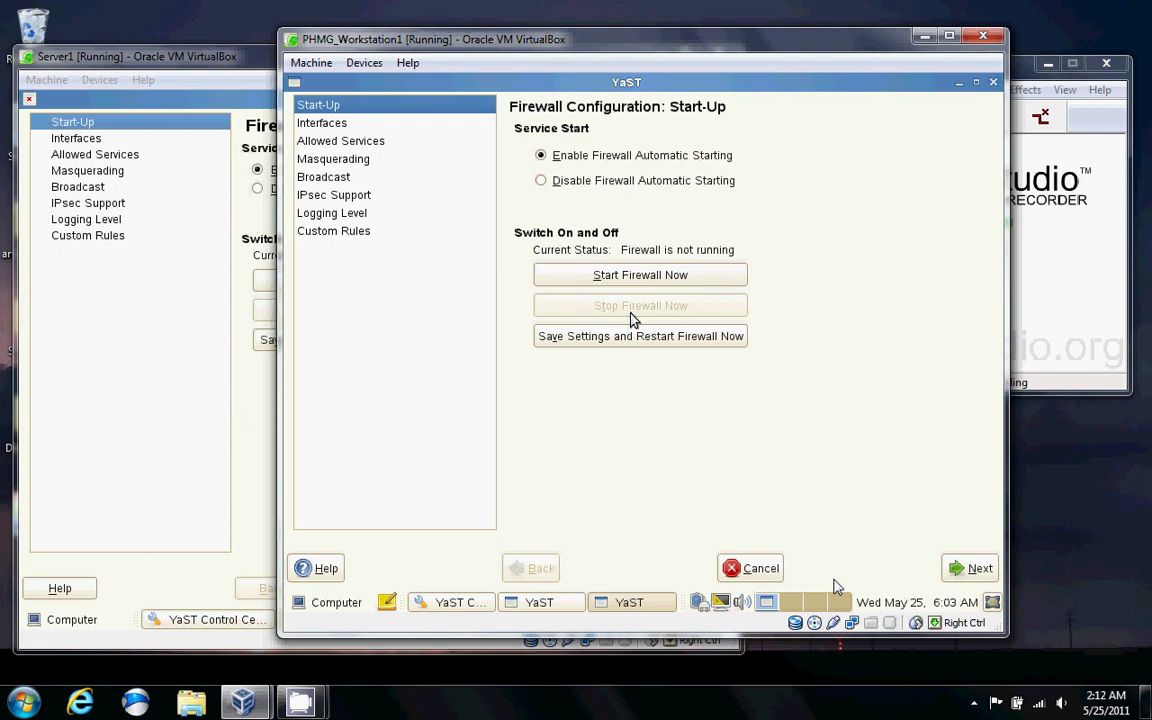
click(959, 82)
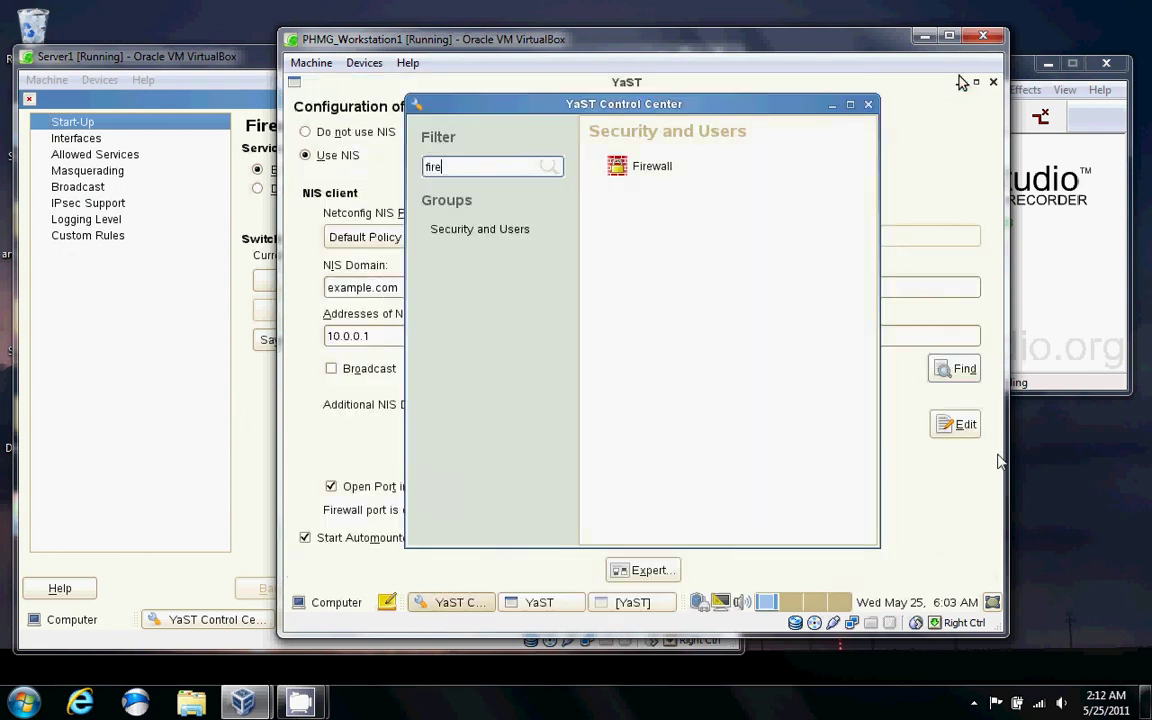
click(868, 104)
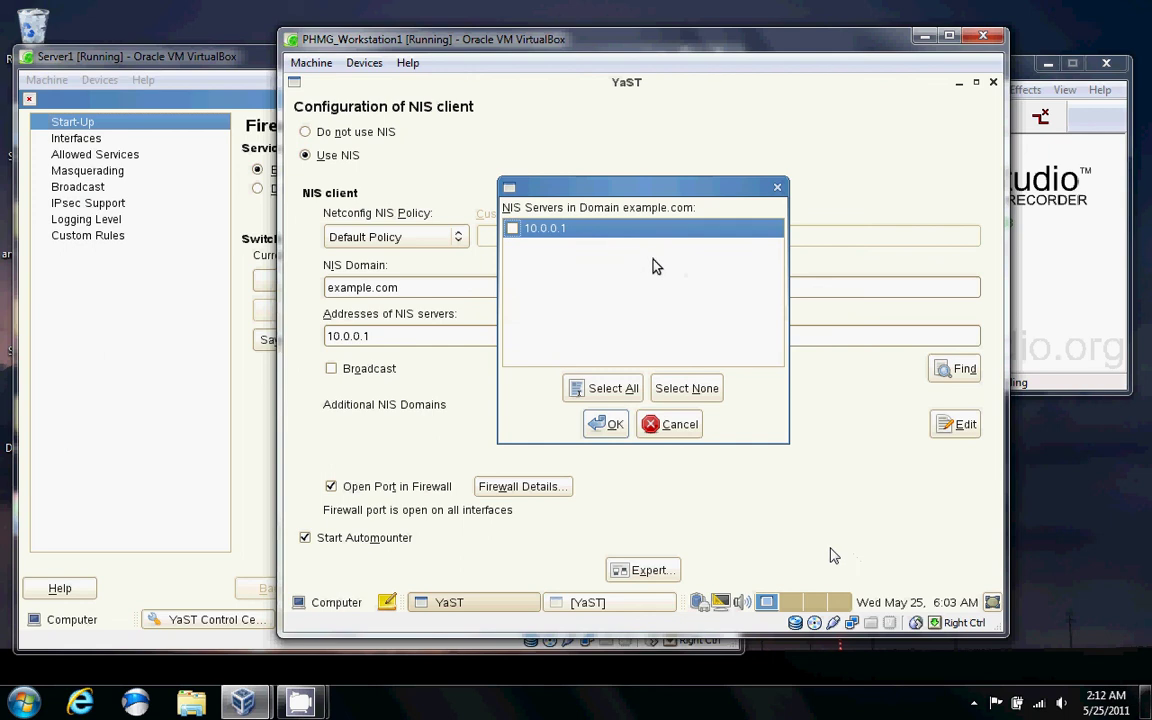
Pick 10.0.0.1 from the discovered NIS servers as the address and shift the window right.
key(space)
click(607, 424)
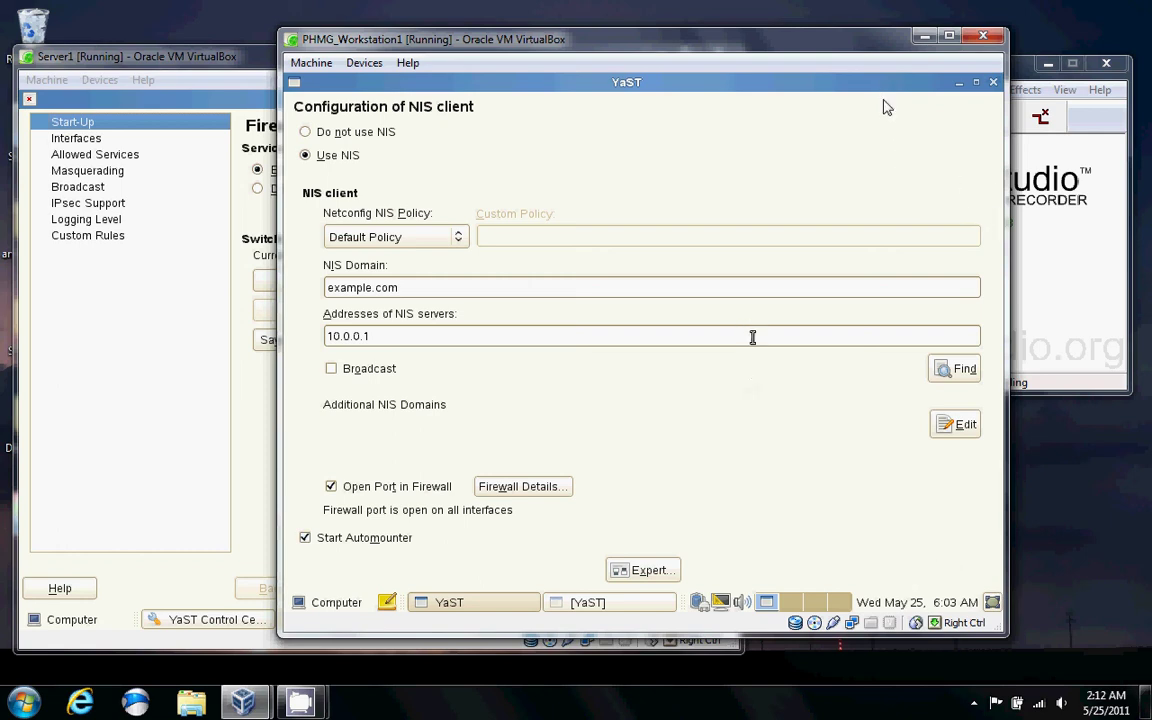
click(752, 337)
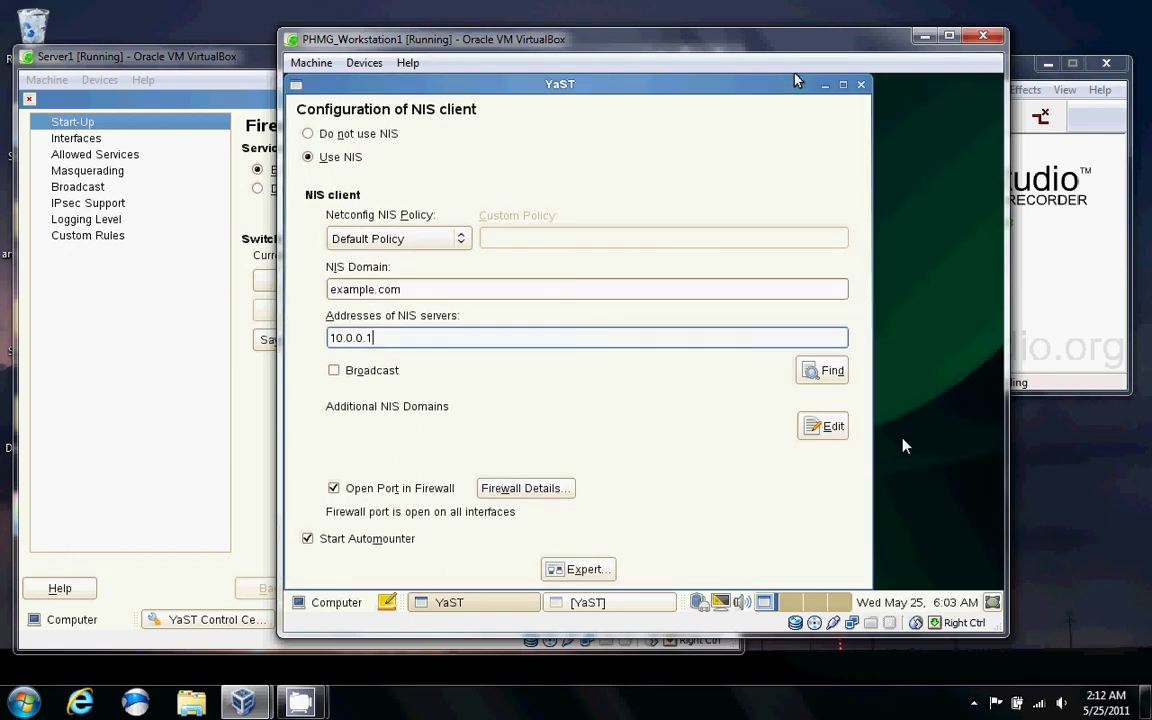
right_click(686, 337)
click(686, 337)
click(789, 95)
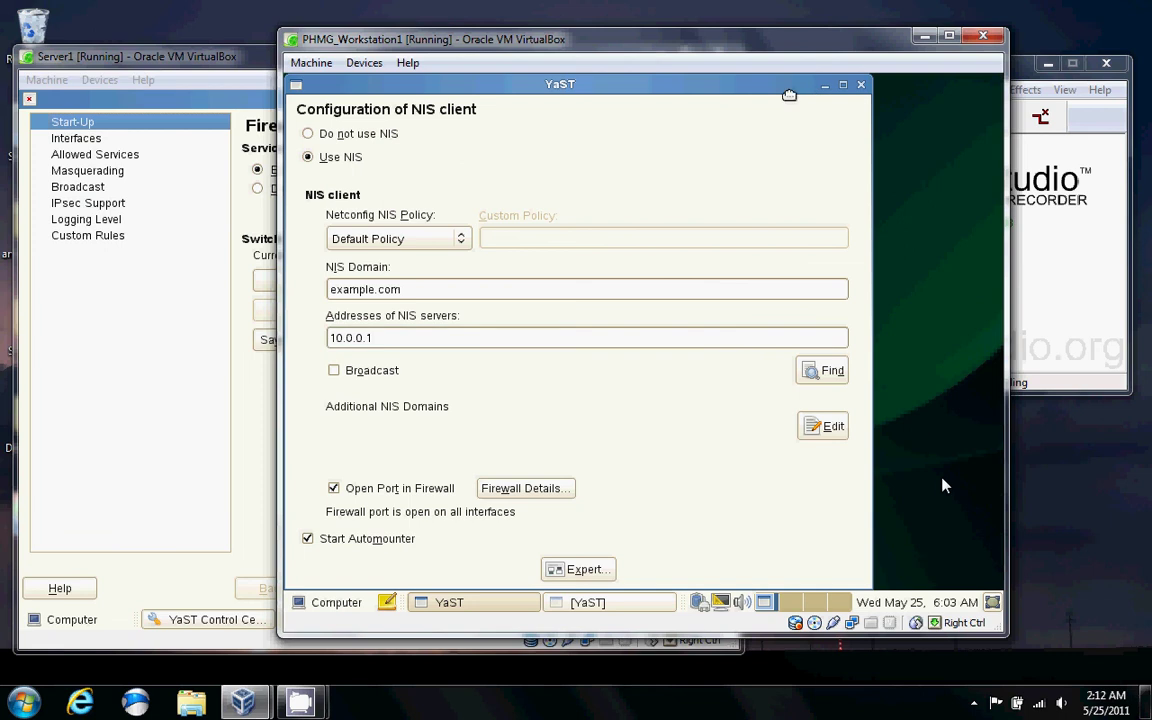
drag(789, 95, 870, 80)
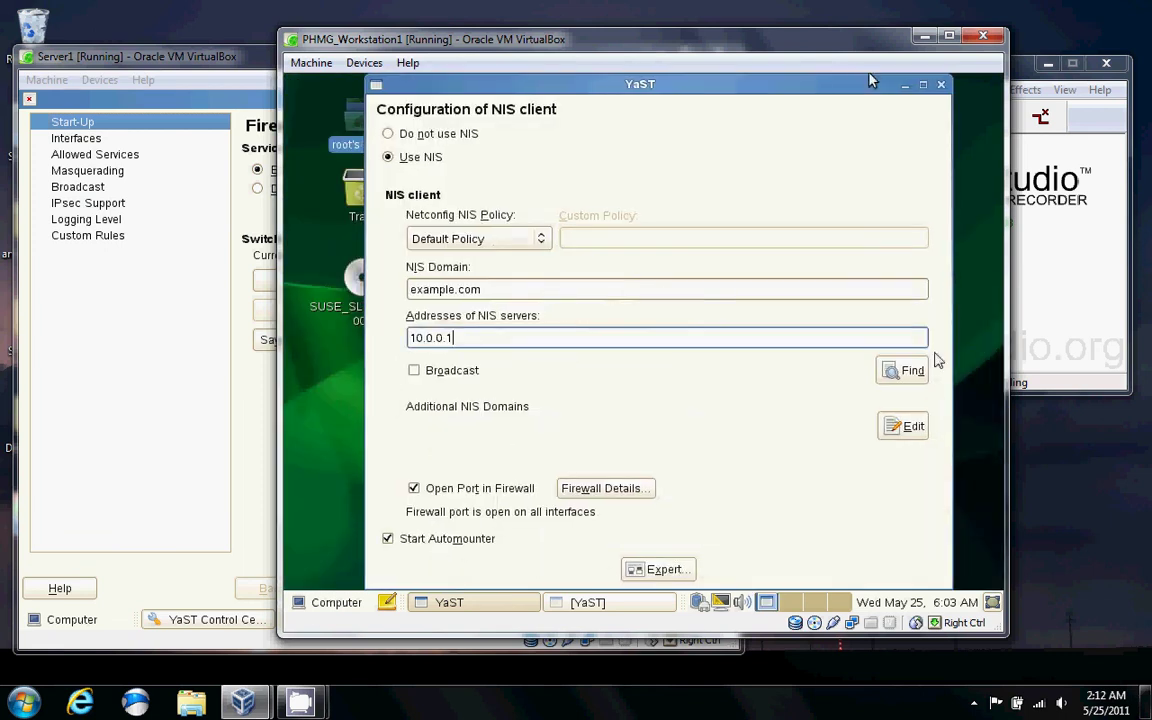
Abort the NIS client setup without saving, leaving the Firewall Configuration window minimized.
click(940, 85)
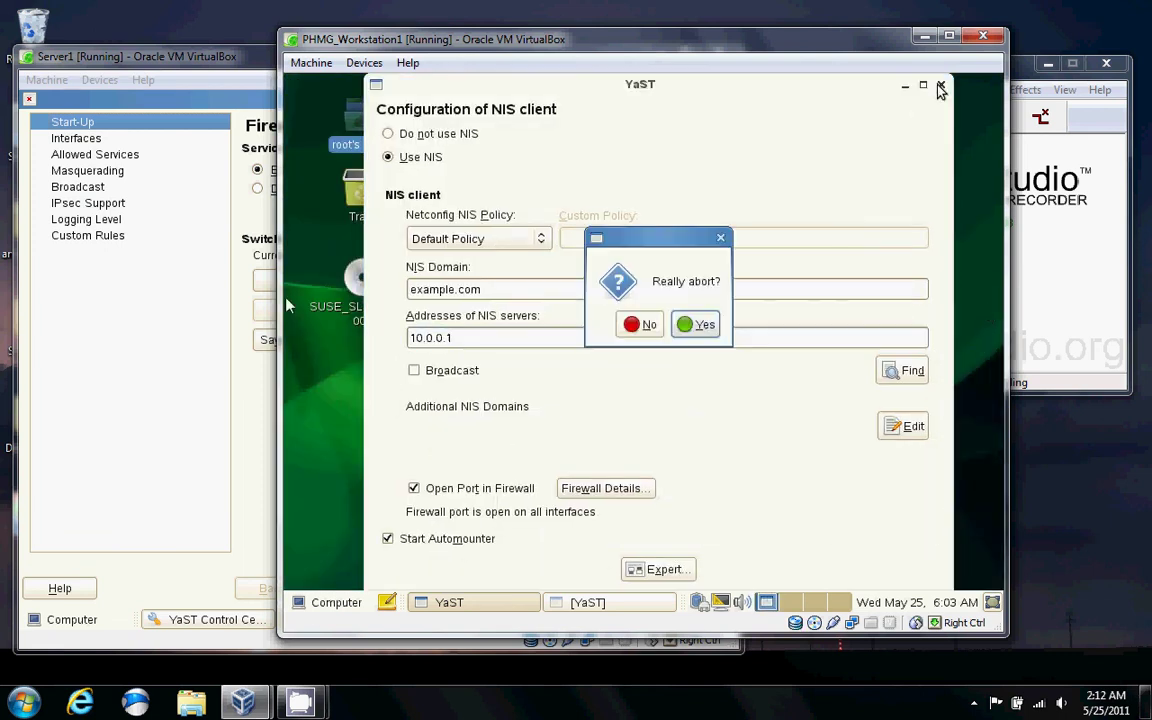
click(700, 324)
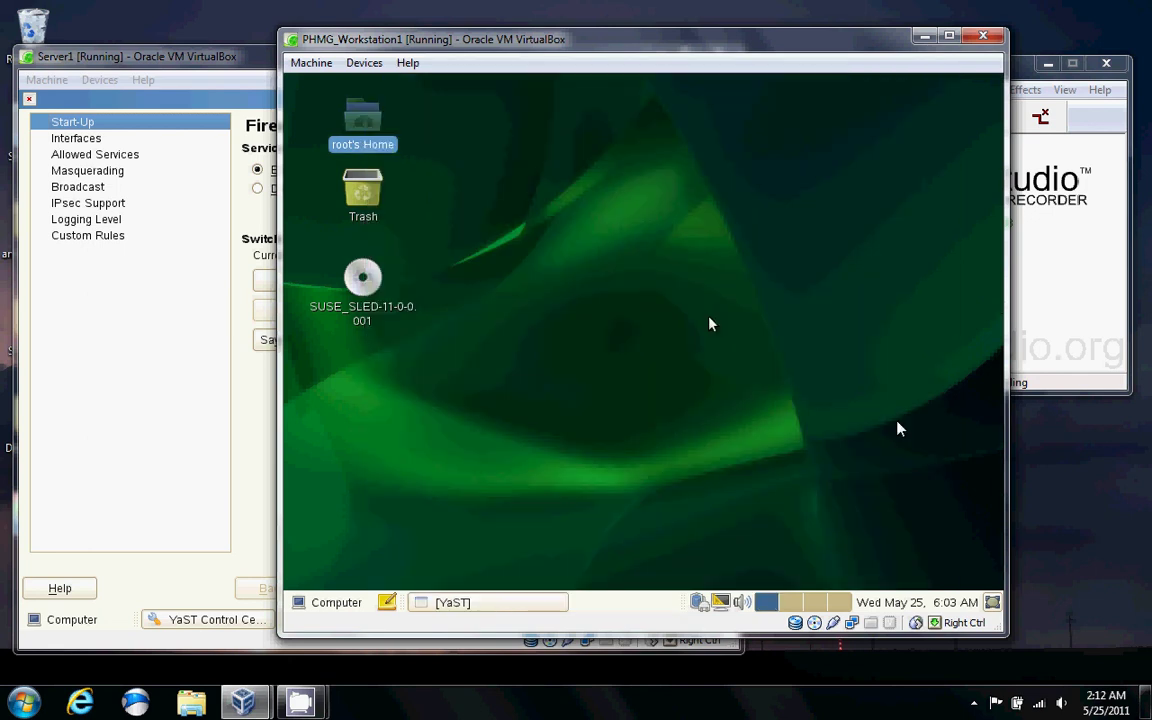
click(609, 226)
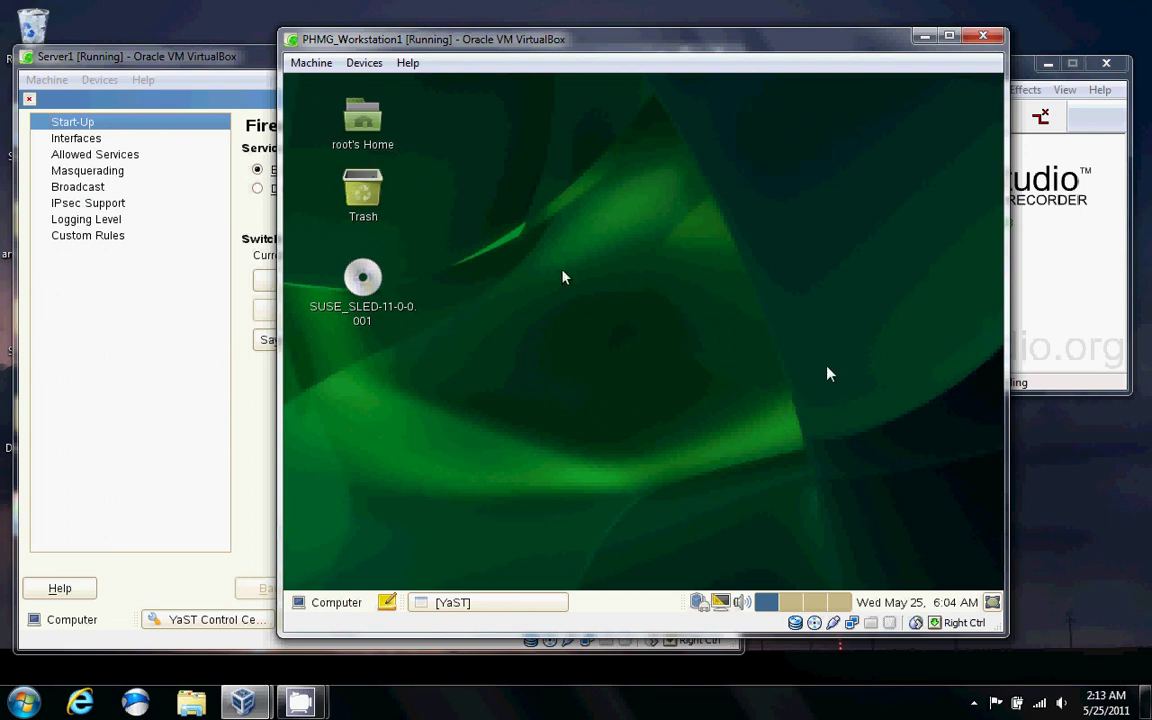
click(455, 603)
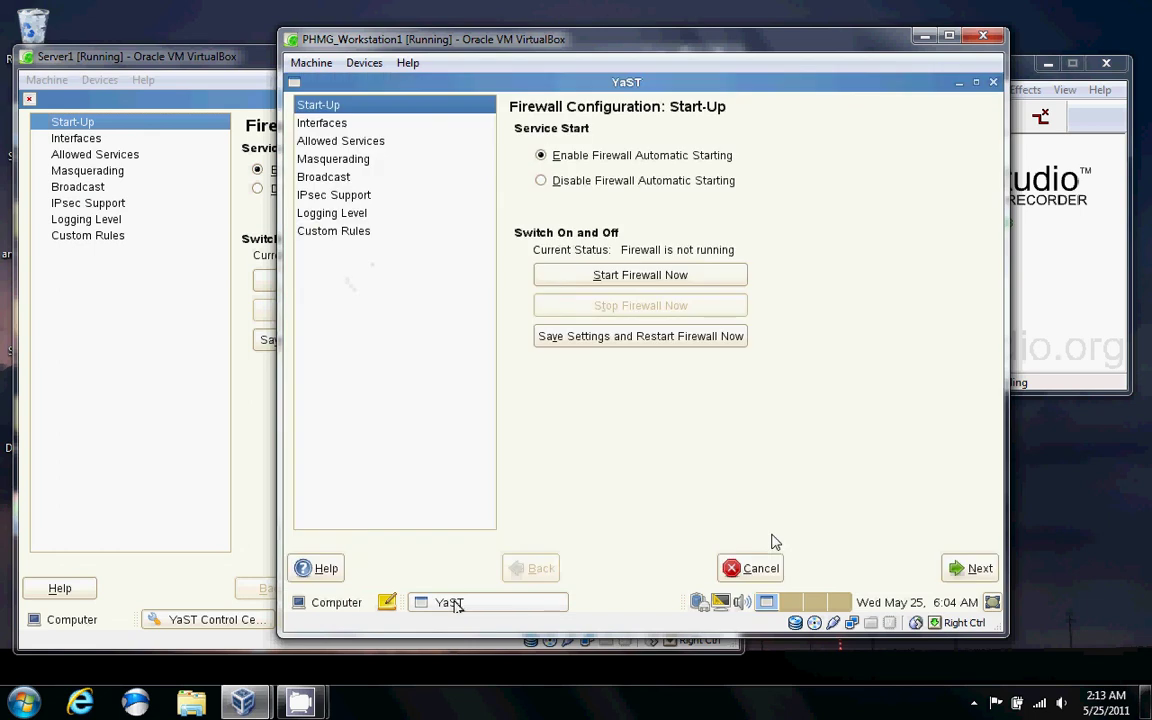
click(956, 84)
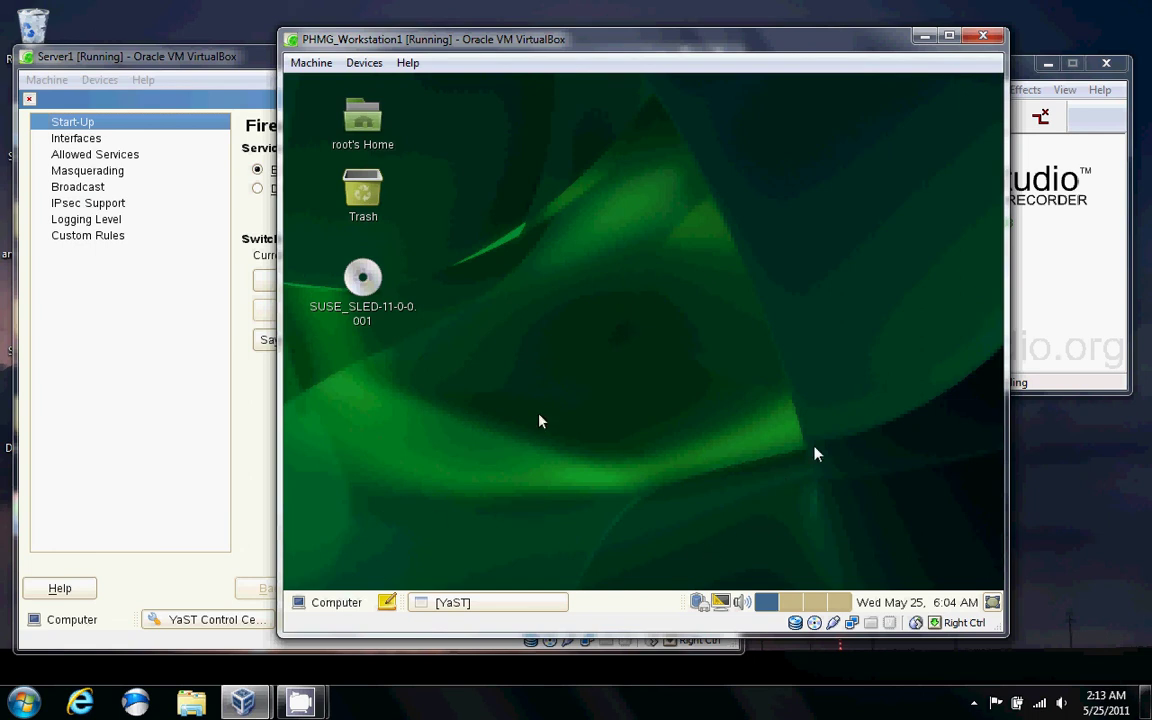
On tty1, log in as Ben2 and list the contents of /home.
key(ctrl+alt+F1)
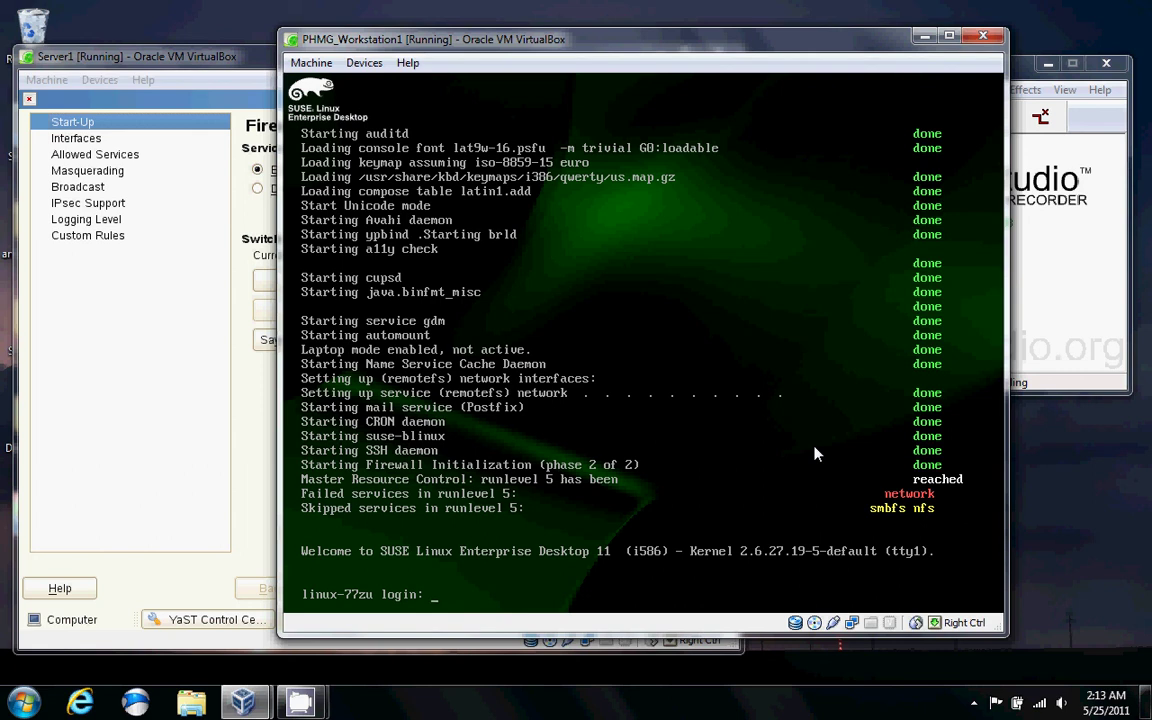
text(Ben2)
key(Return)
key(Return)
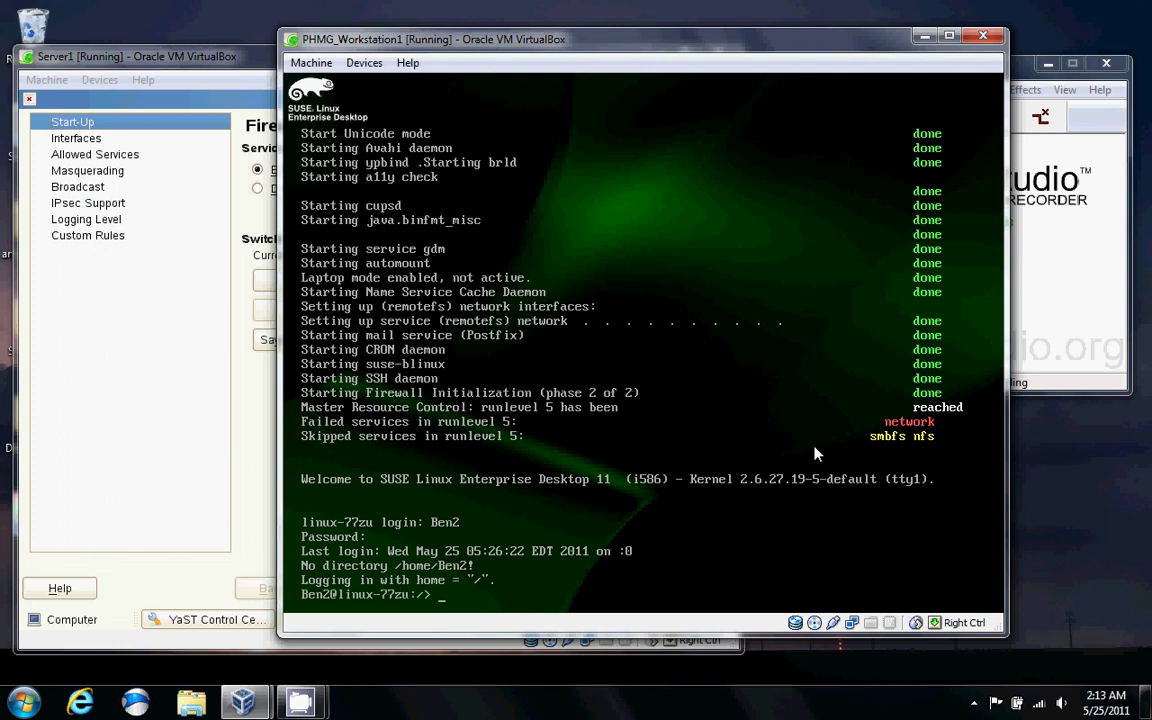
text(cd /home)
key(Return)
text(dir)
key(Return)
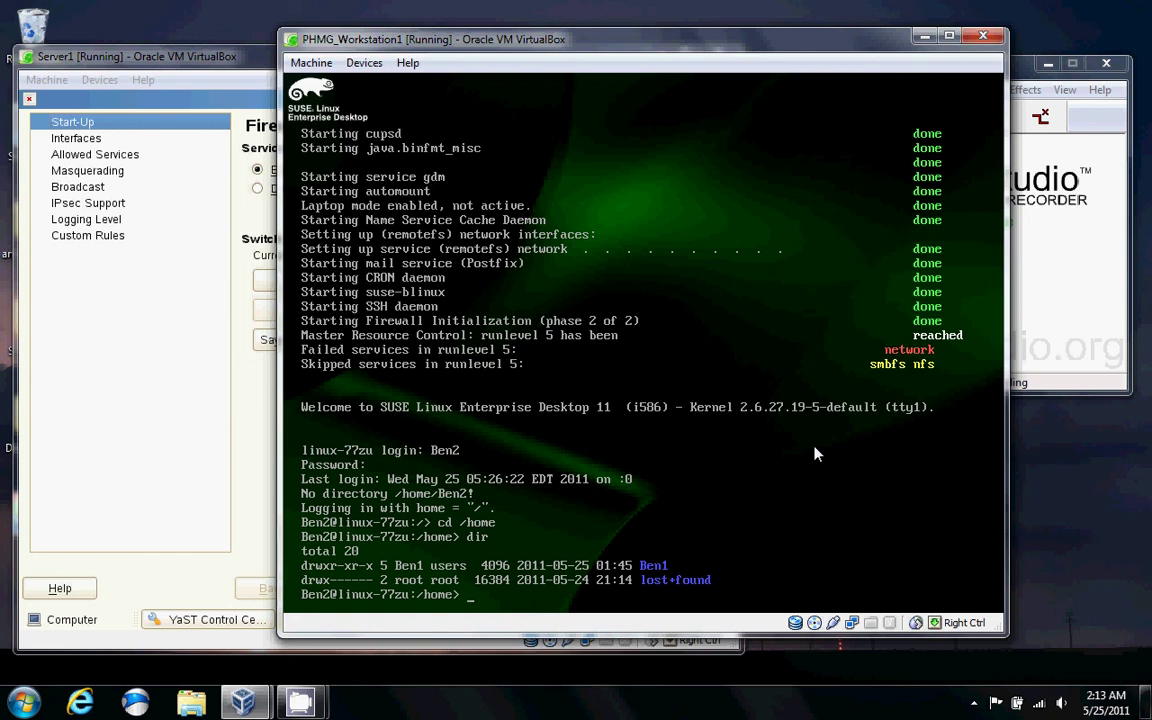
As root, create the Ben2 and Doctor1 folders in /home, then exit the root shell.
text(su -)
key(Return)
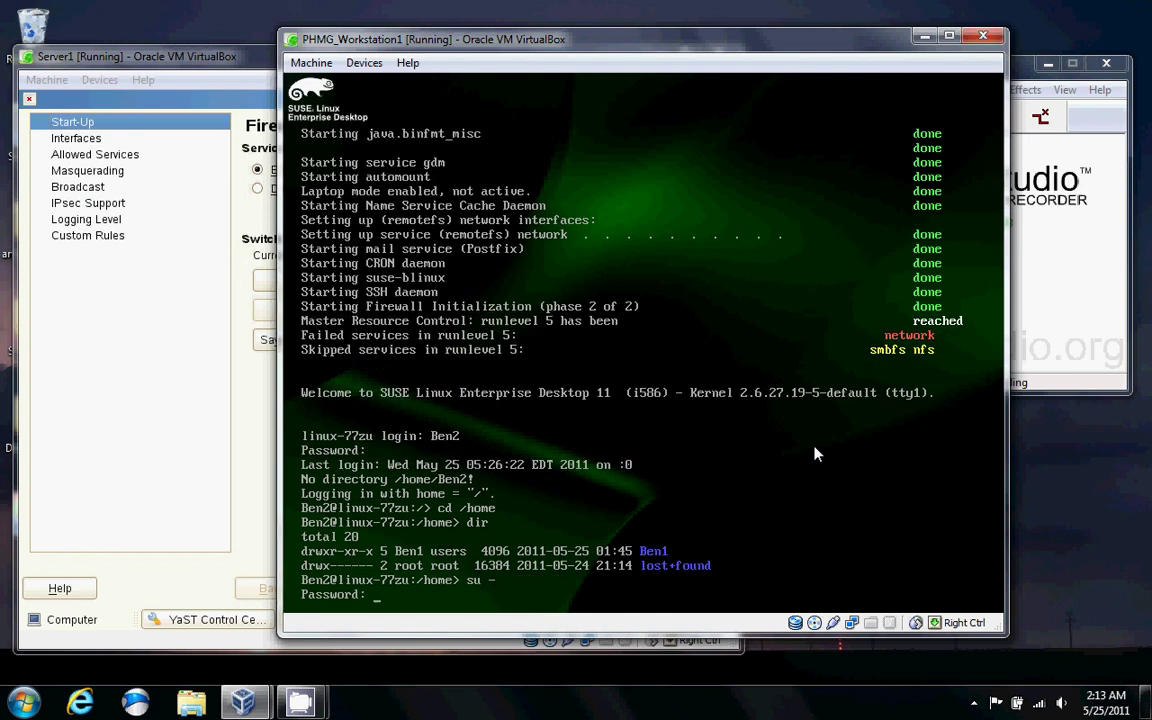
key(Return)
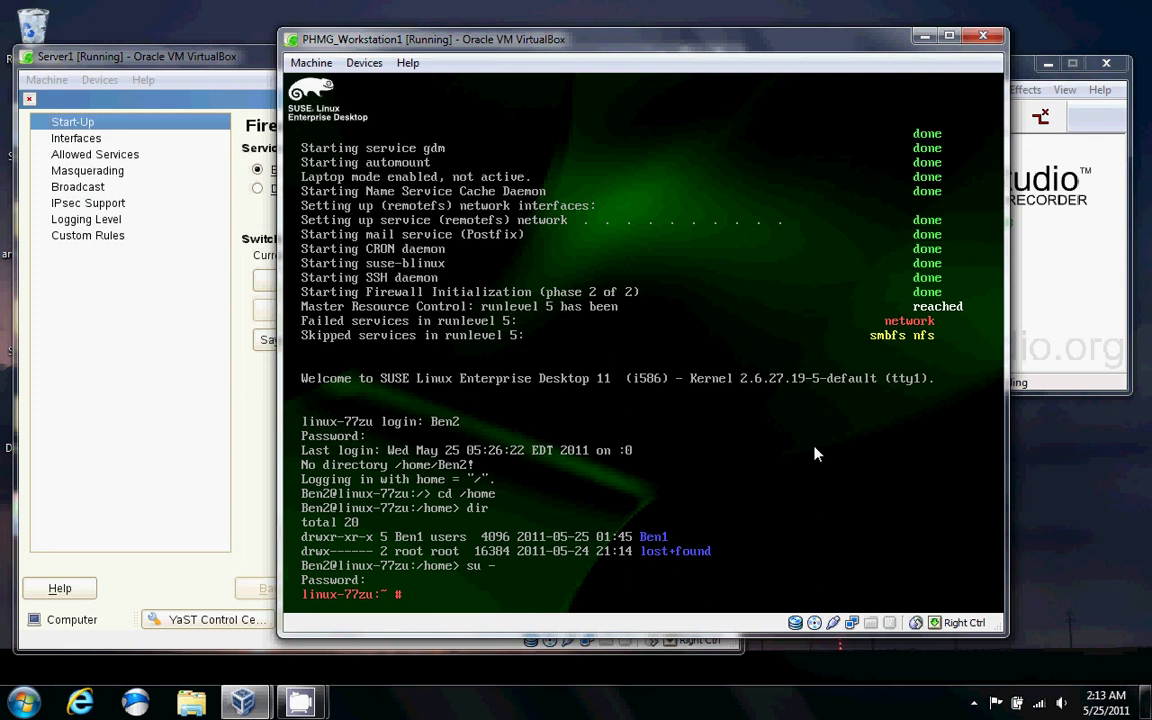
text(cd /home)
key(Return)
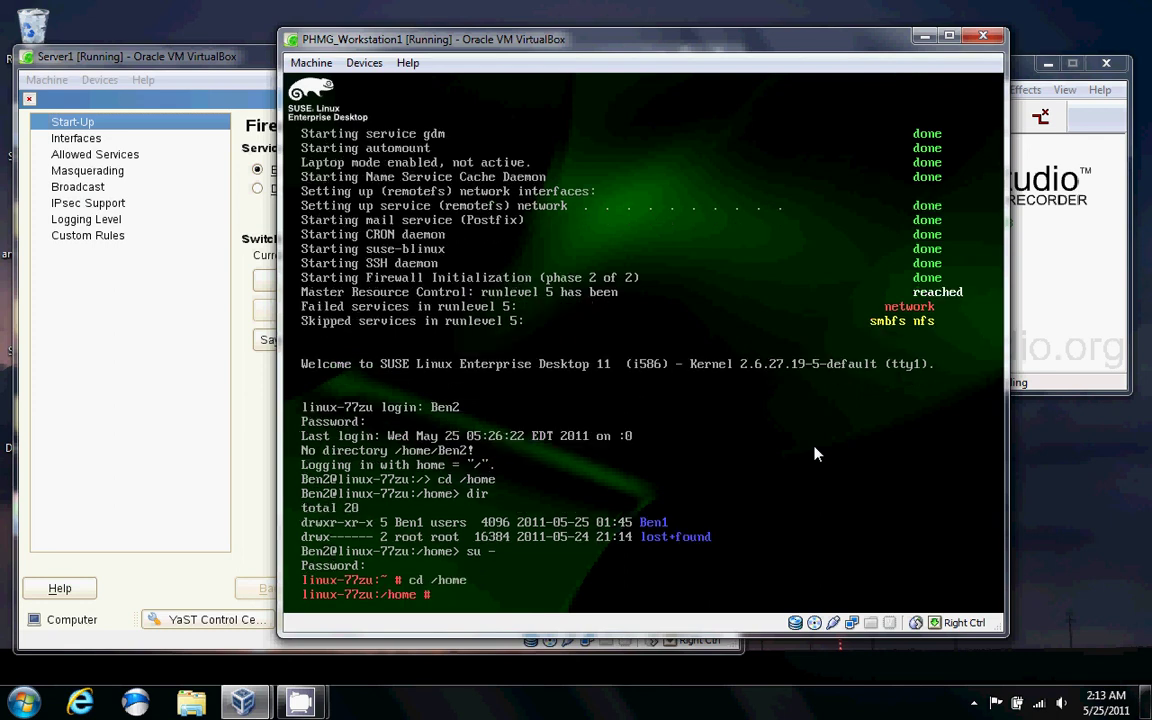
text(mkdir Ben2)
key(Return)
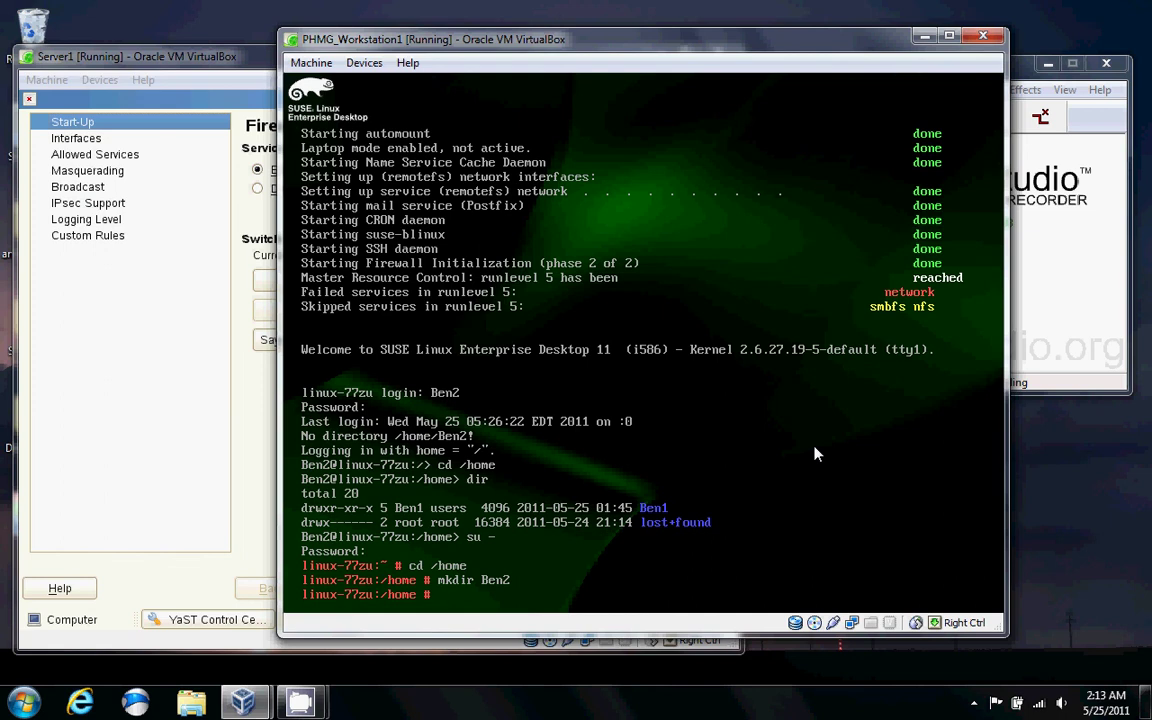
text(mkdir Doctor1)
key(Return)
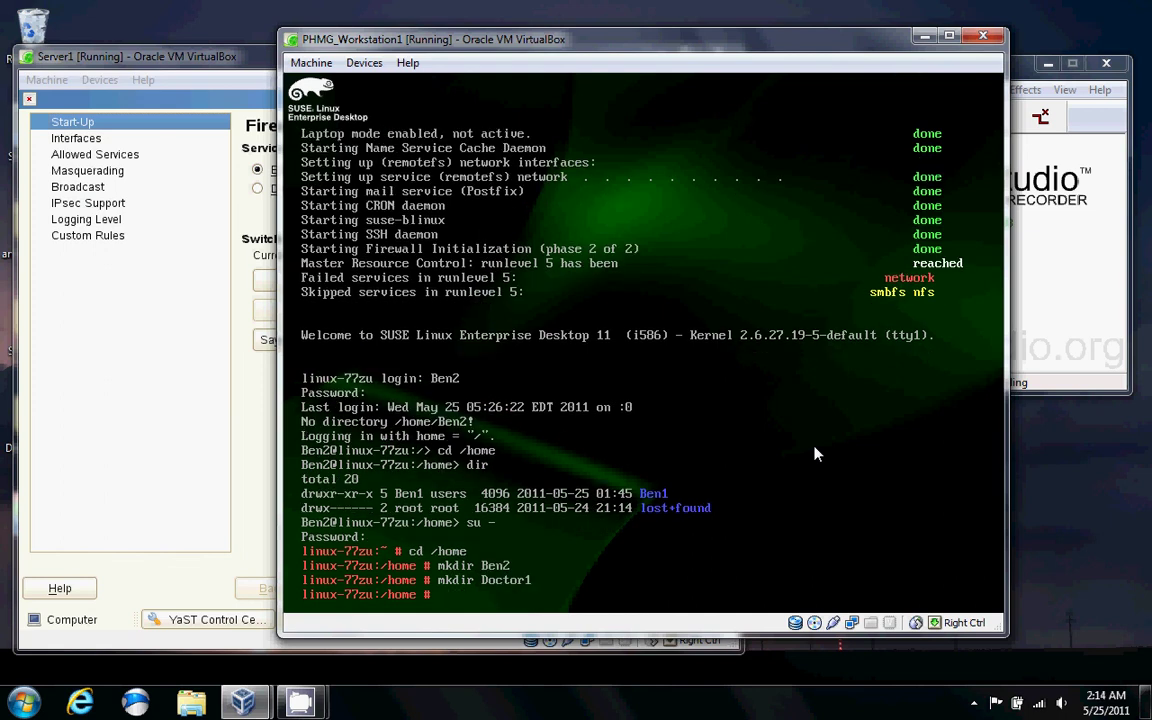
text(exit)
key(Return)
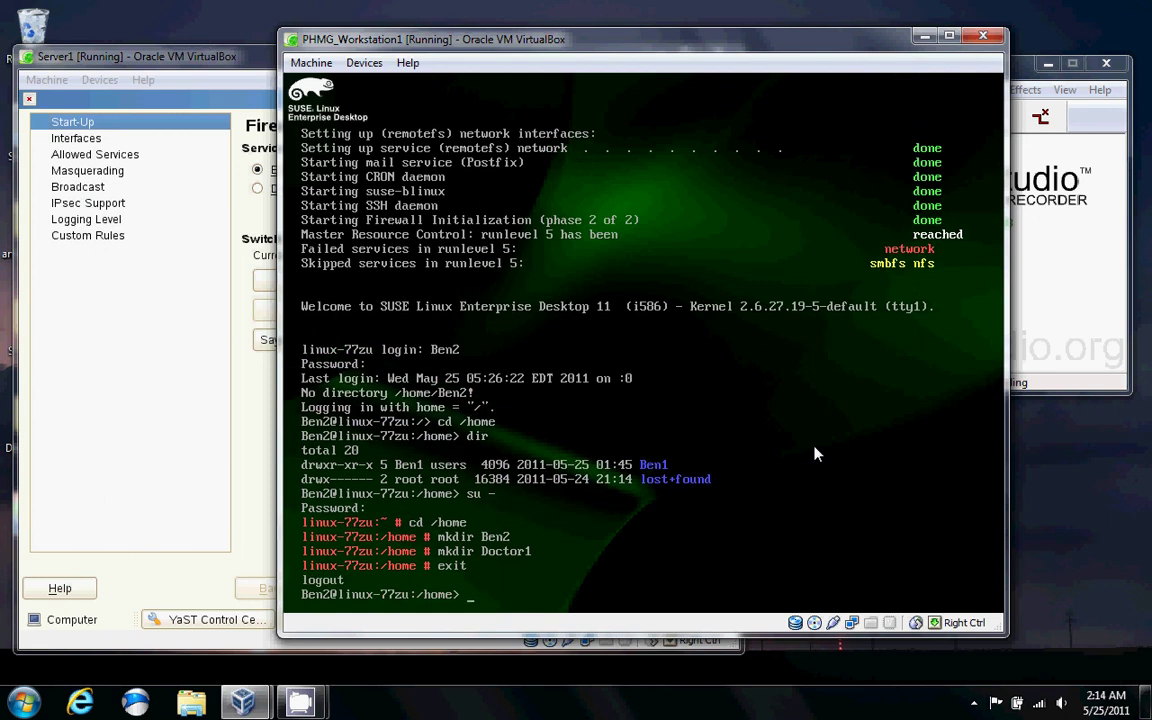
Log back in as Ben2 and run startx, which fails with a Permission denied error.
text(exit)
key(Return)
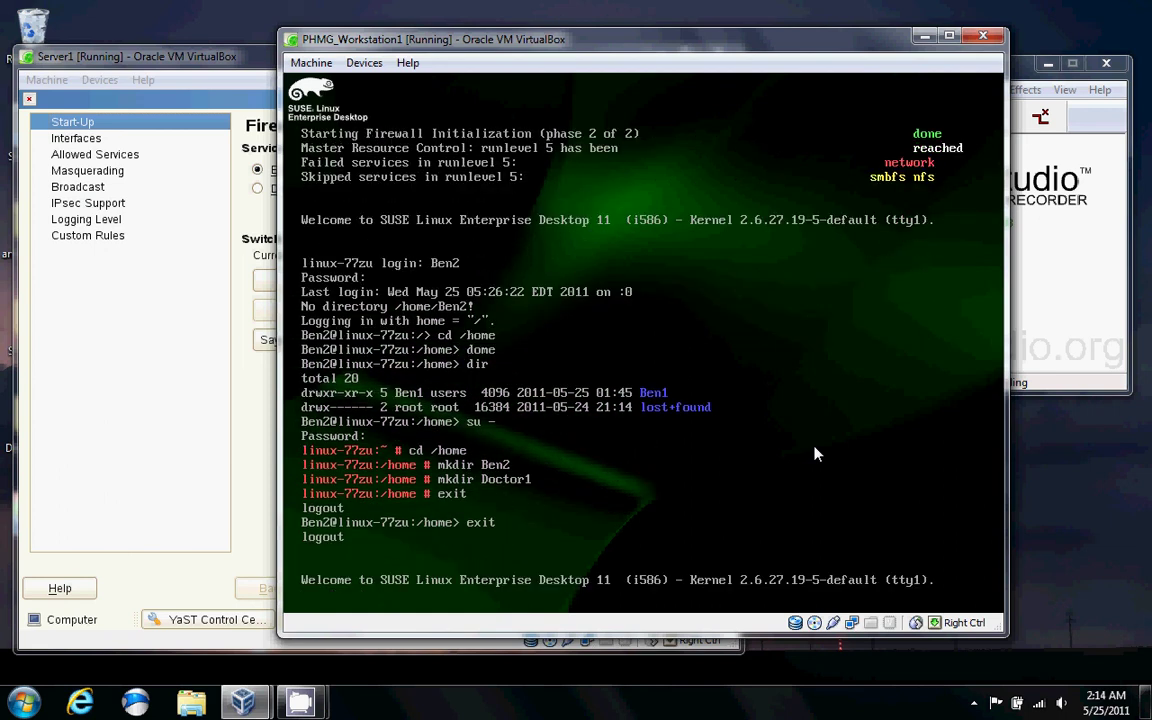
text(Ben2)
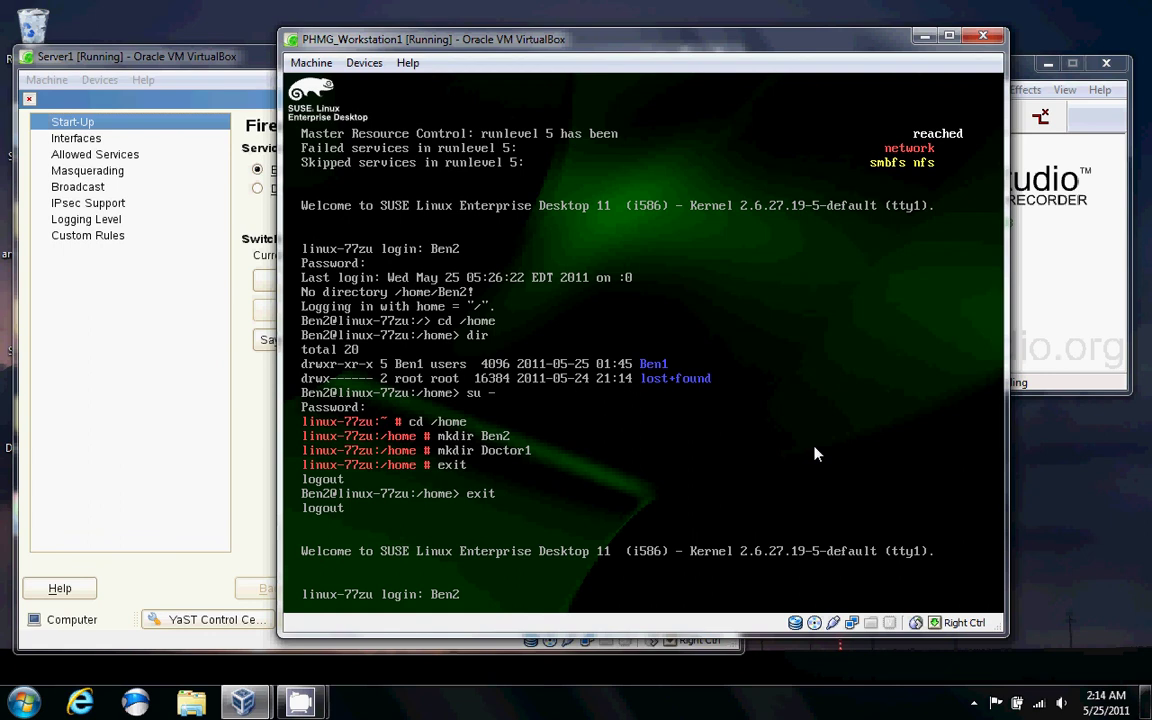
key(Return)
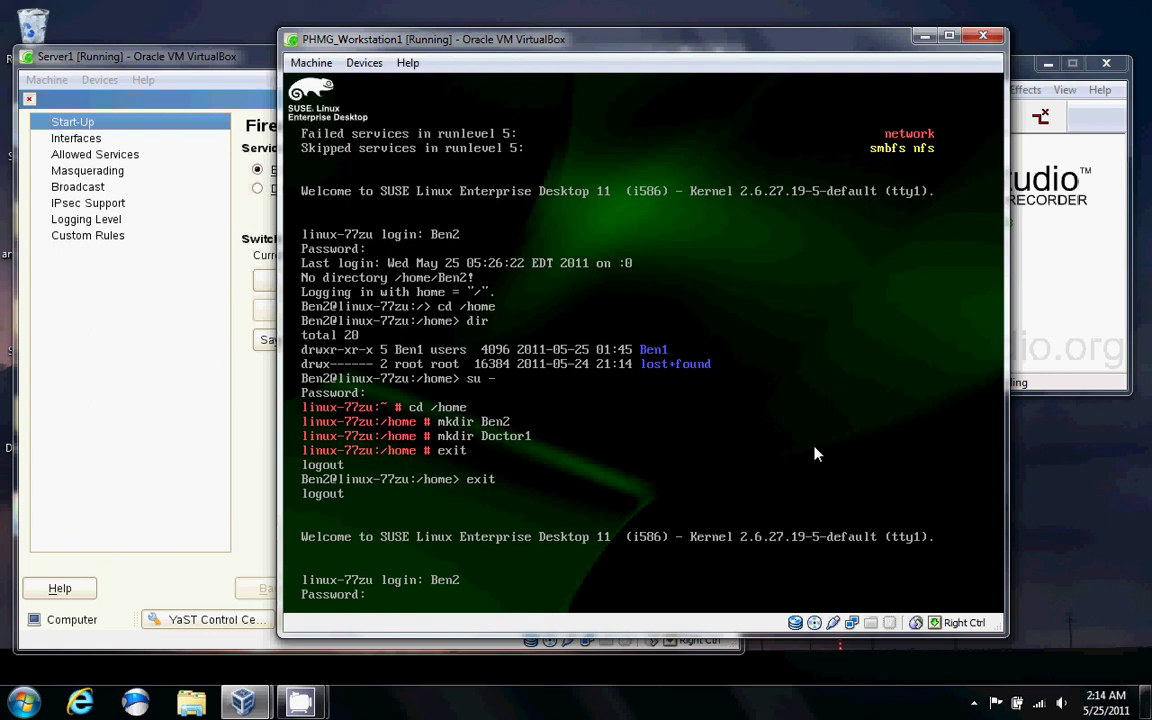
key(Return)
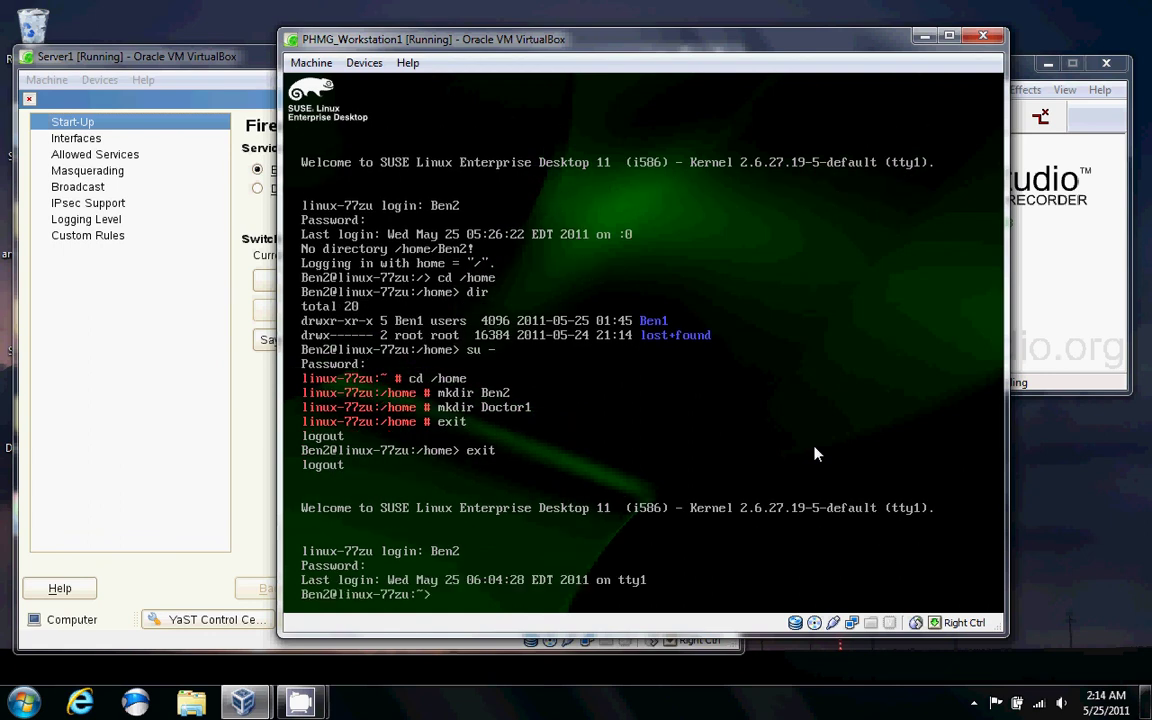
text(startx)
key(Return)
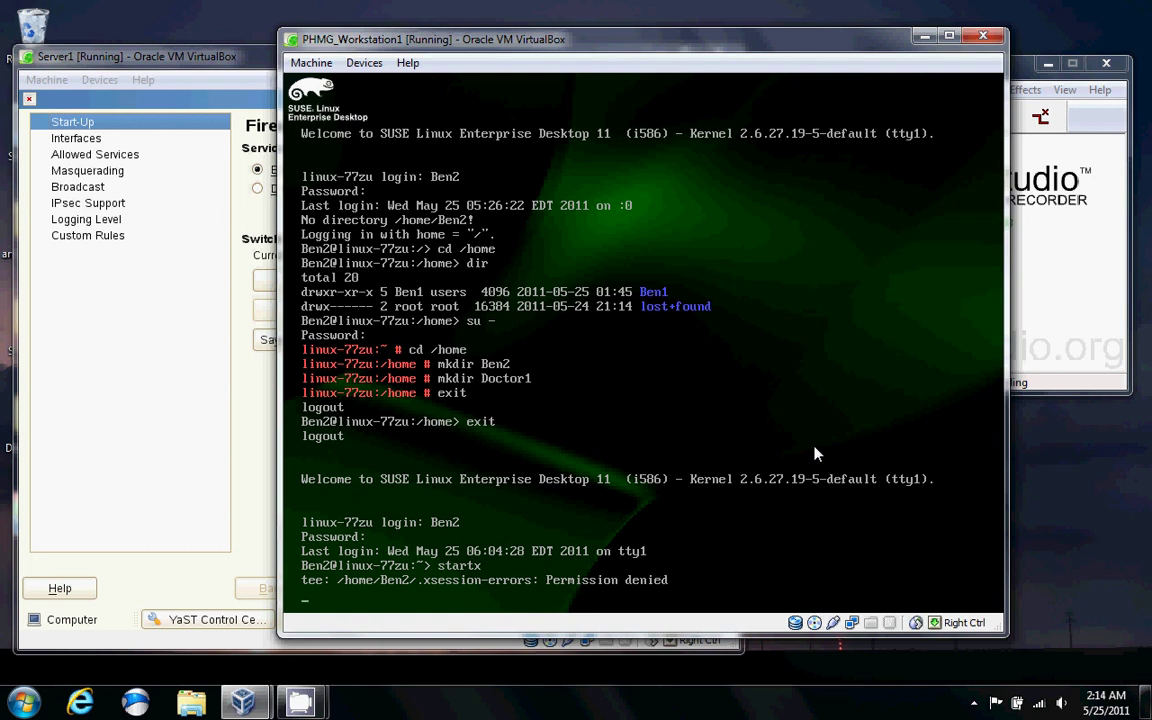
On tty2, after a failed Ben2 login, log in as root and change to /home.
key(ctrl+alt+F2)
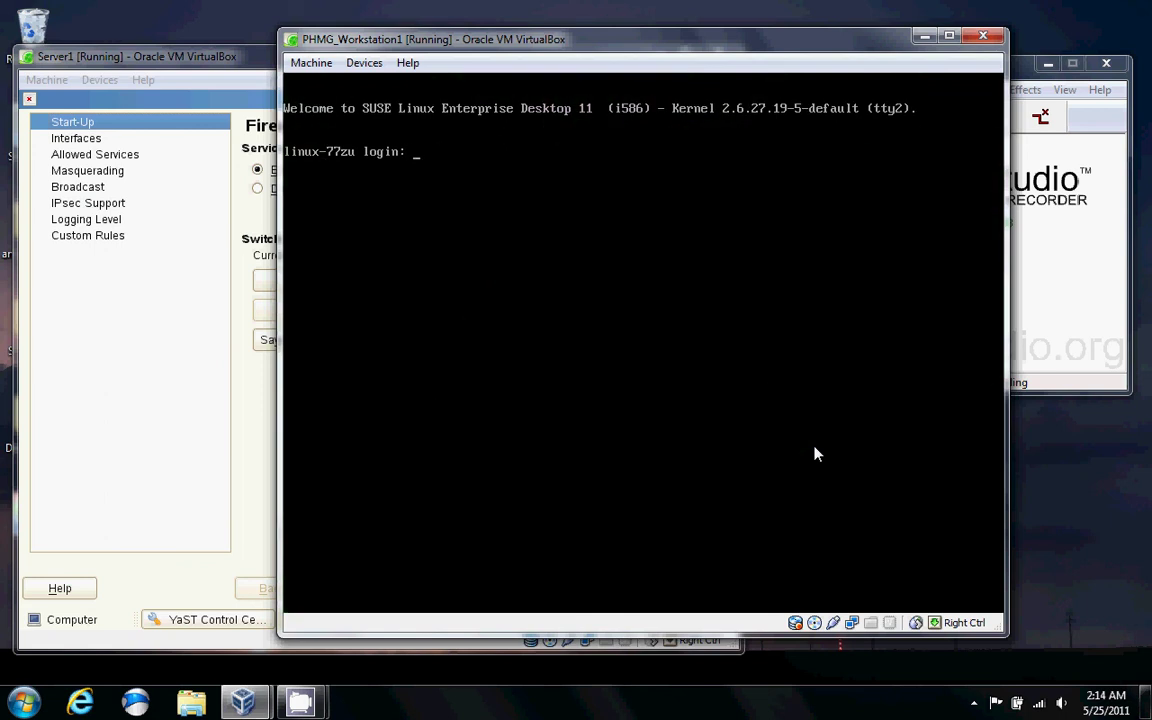
text(Ben2)
key(Return)
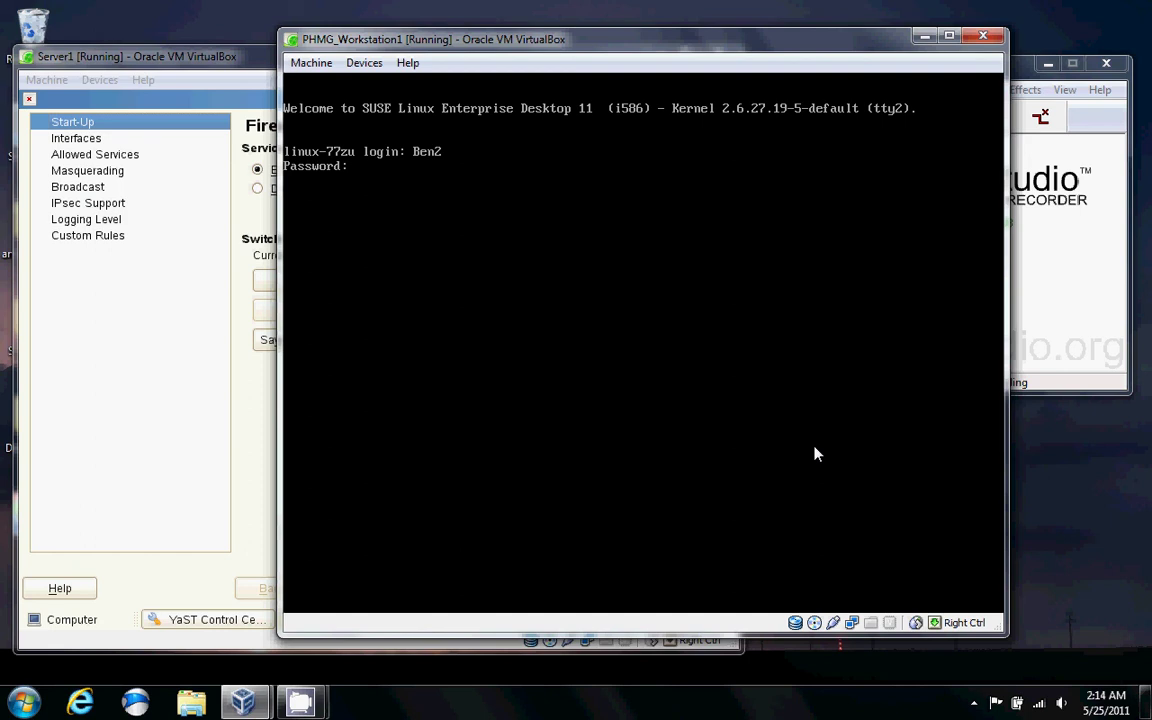
key(Return)
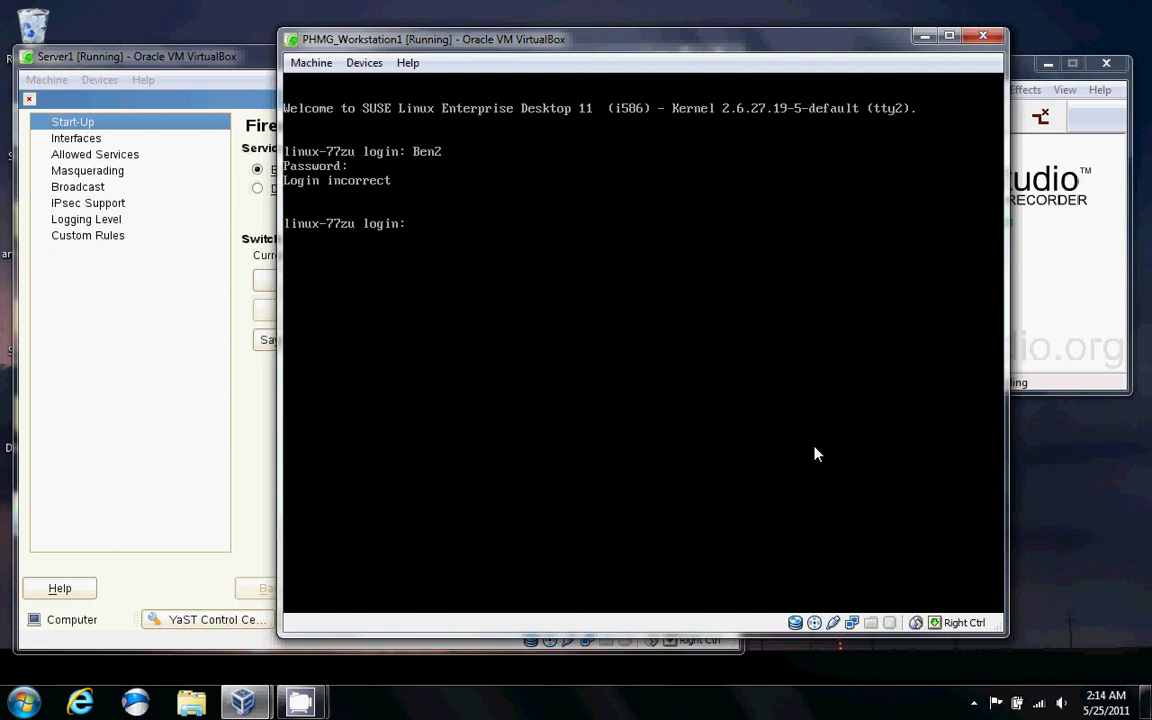
text(root)
key(Return)
key(Return)
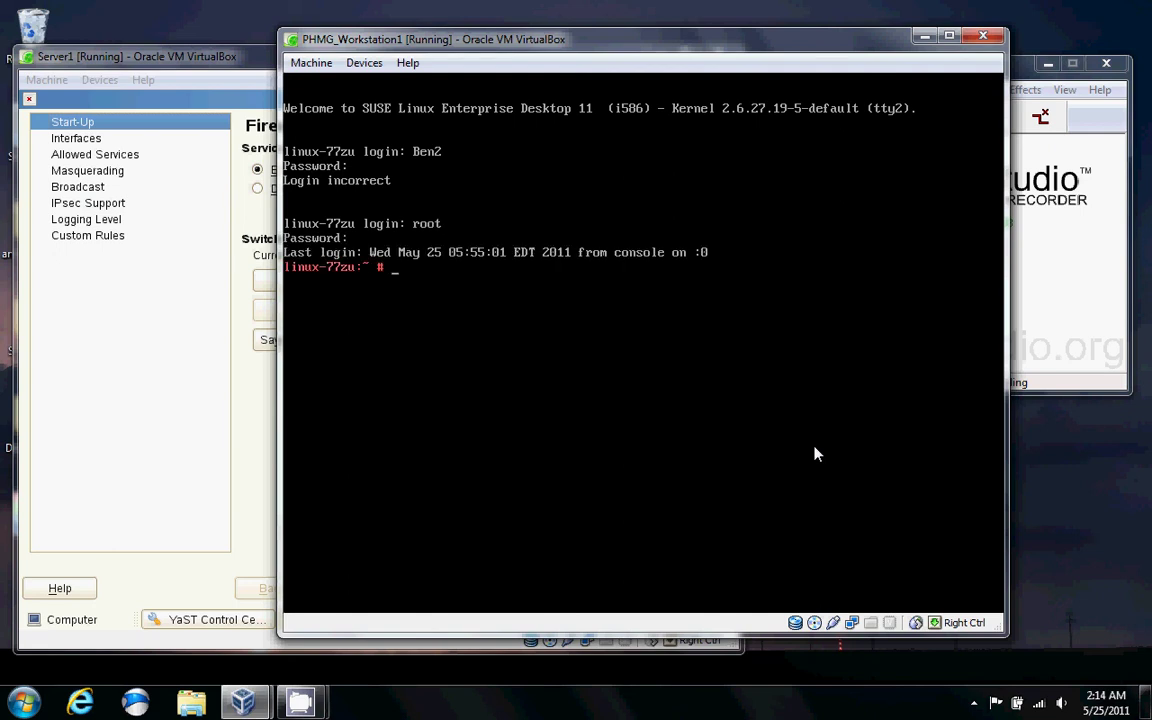
text(cd /home)
key(Return)
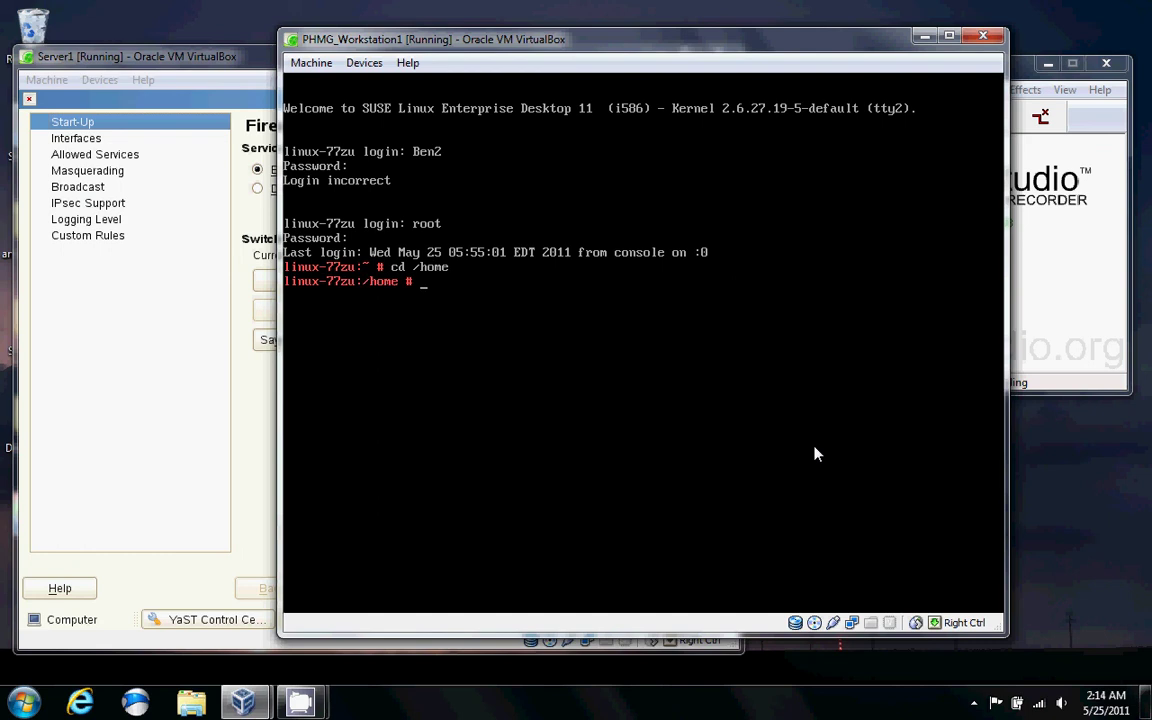
Grant Ben2 rwx ACL access on the Ben2 folder with setfacl -m user:Ben2:rwx Ben2.
text(setfacl)
text( -d )
text(-m)
key(BackSpace)
key(BackSpace)
text(m)
text(user)
key(BackSpace)
key(BackSpace)
key(BackSpace)
key(BackSpace)
text(user)
key(BackSpace)
key(BackSpace)
key(BackSpace)
key(BackSpace)
key(BackSpace)
text(group:)
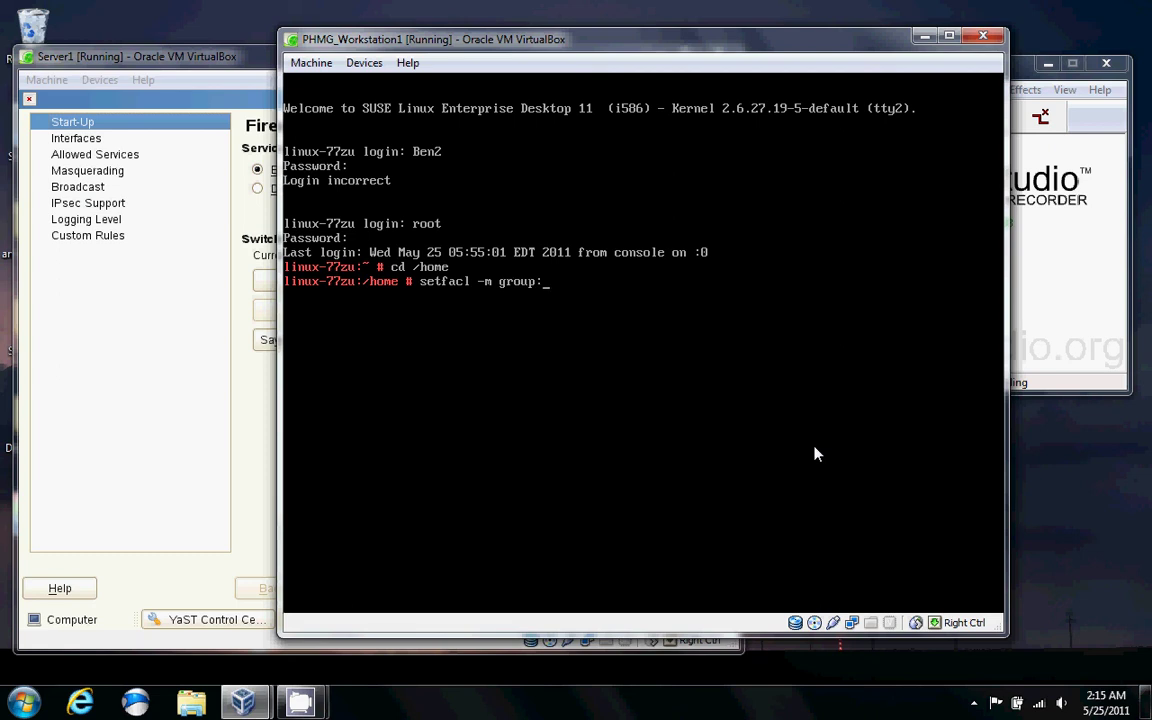
text(users)
text(:wr)
key(BackSpace)
key(BackSpace)
text(rwx Ben2)
key(BackSpace)
key(BackSpace)
key(BackSpace)
key(BackSpace)
key(BackSpace)
key(BackSpace)
key(BackSpace)
key(BackSpace)
key(BackSpace)
key(BackSpace)
key(BackSpace)
key(BackSpace)
key(BackSpace)
key(BackSpace)
key(BackSpace)
key(BackSpace)
key(BackSpace)
key(BackSpace)
key(BackSpace)
key(BackSpace)
text(users)
key(BackSpace)
text(Ben2:rwx Ben2)
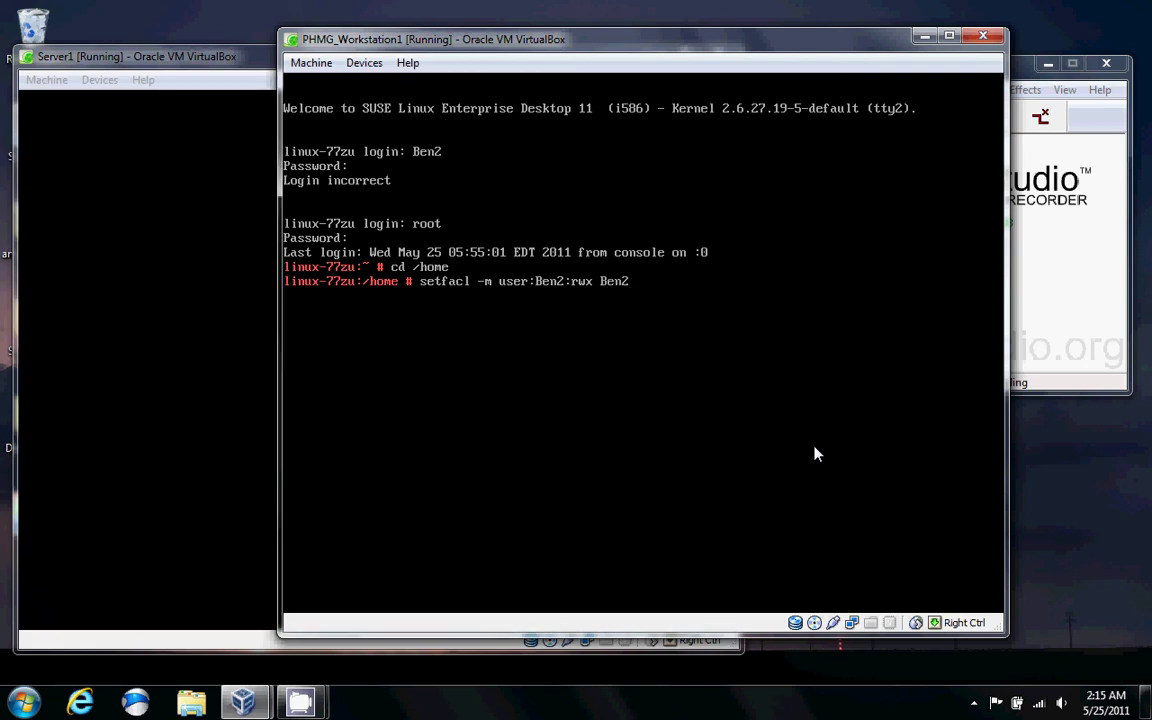
key(Return)
Grant Doctor1 rwx ACL access on the Doctor1 folder with setfacl -m user:Doctor1:rwx Doctor1.
text(setf)
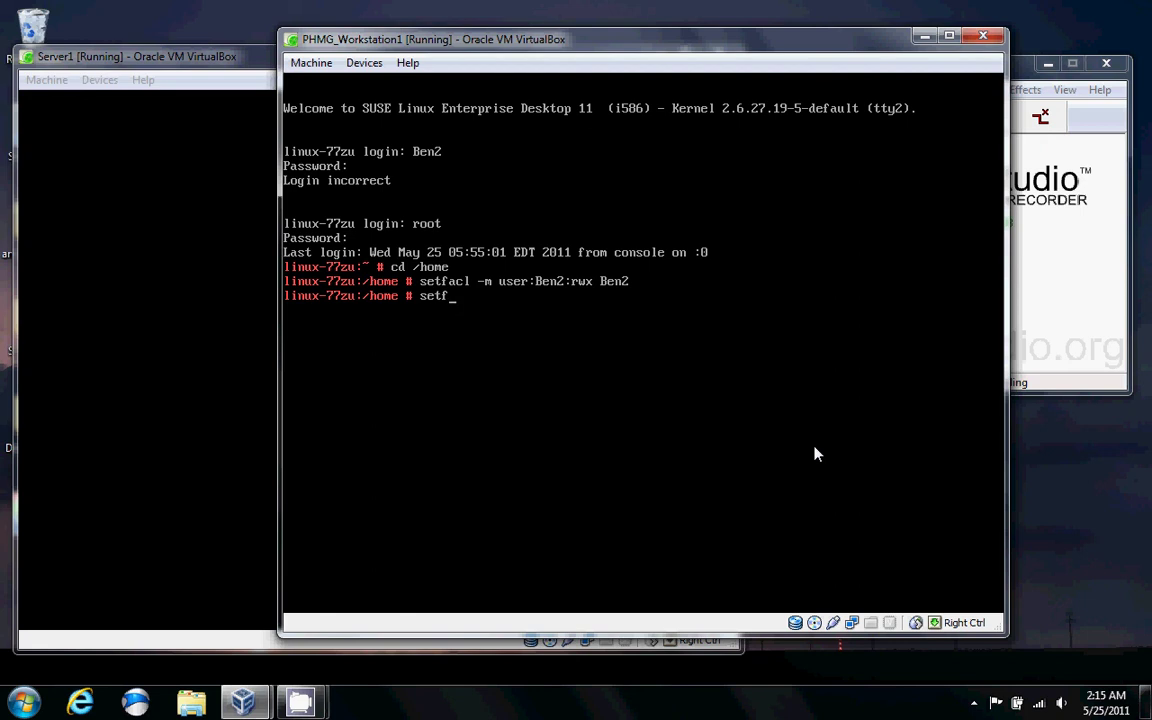
text(acl -m user:Doctor)
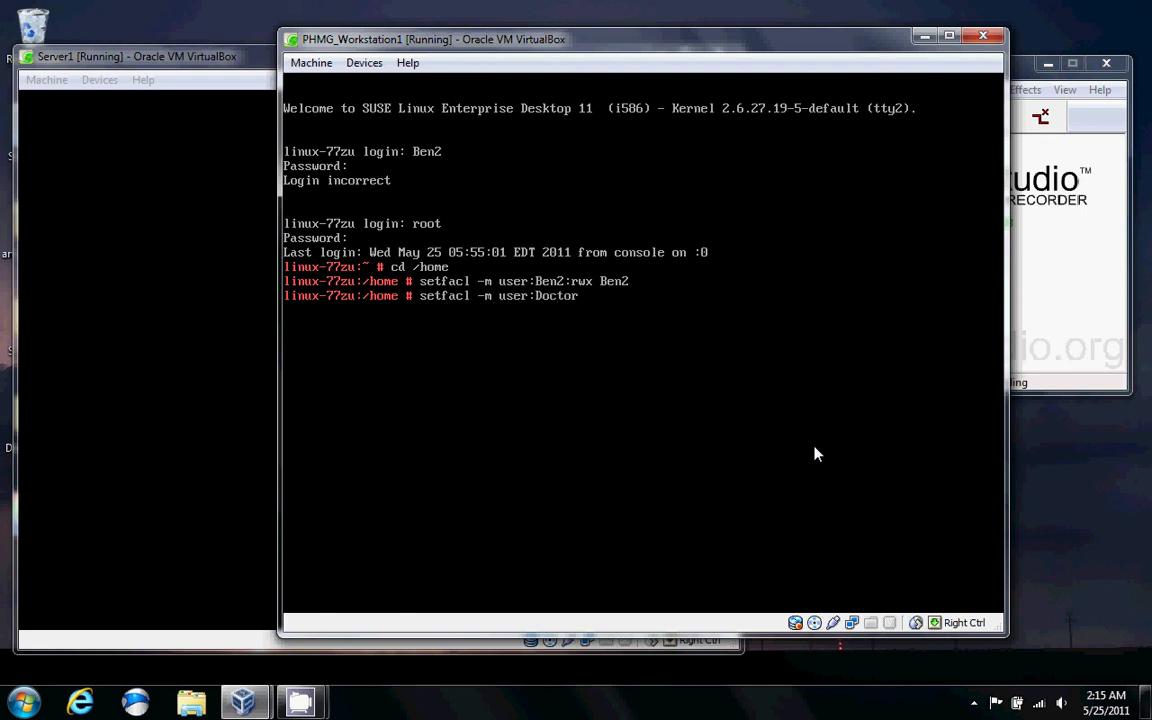
text(1:rwx Doctr)
key(BackSpace)
text(or1)
key(Return)
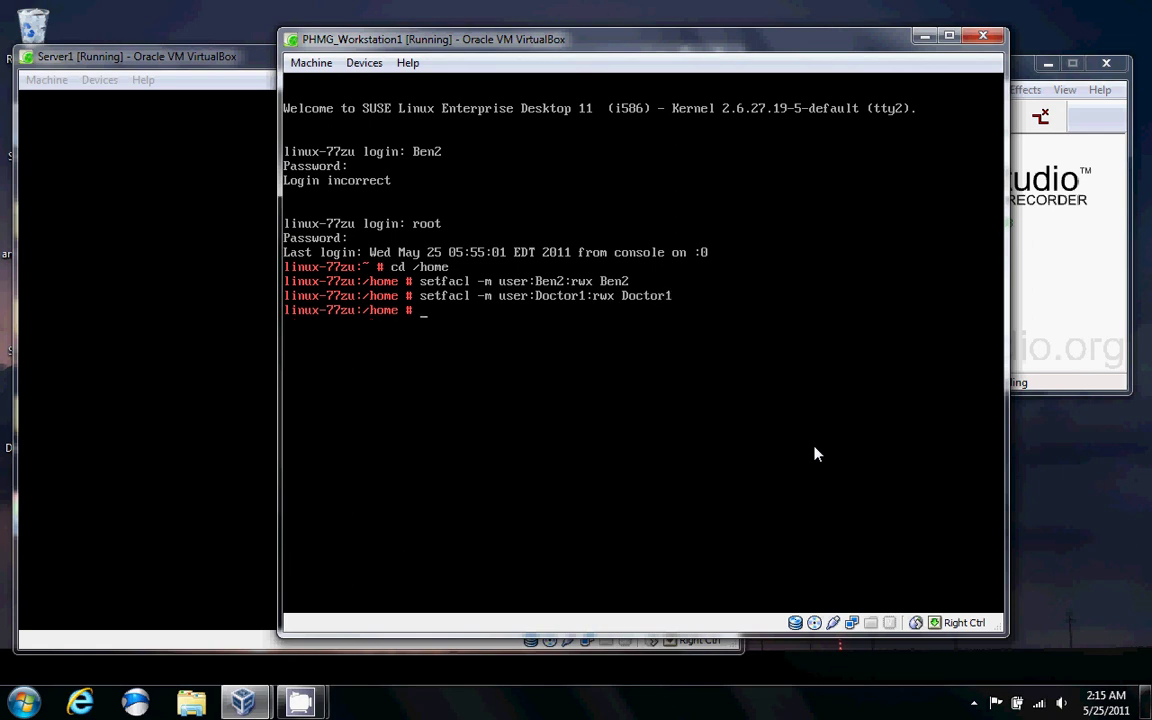
Log root out of tty2, then abort the failed startx on tty1 and log Ben2 out.
text(exit)
key(BackSpace)
key(BackSpace)
key(BackSpace)
key(BackSpace)
text(exit)
key(Return)
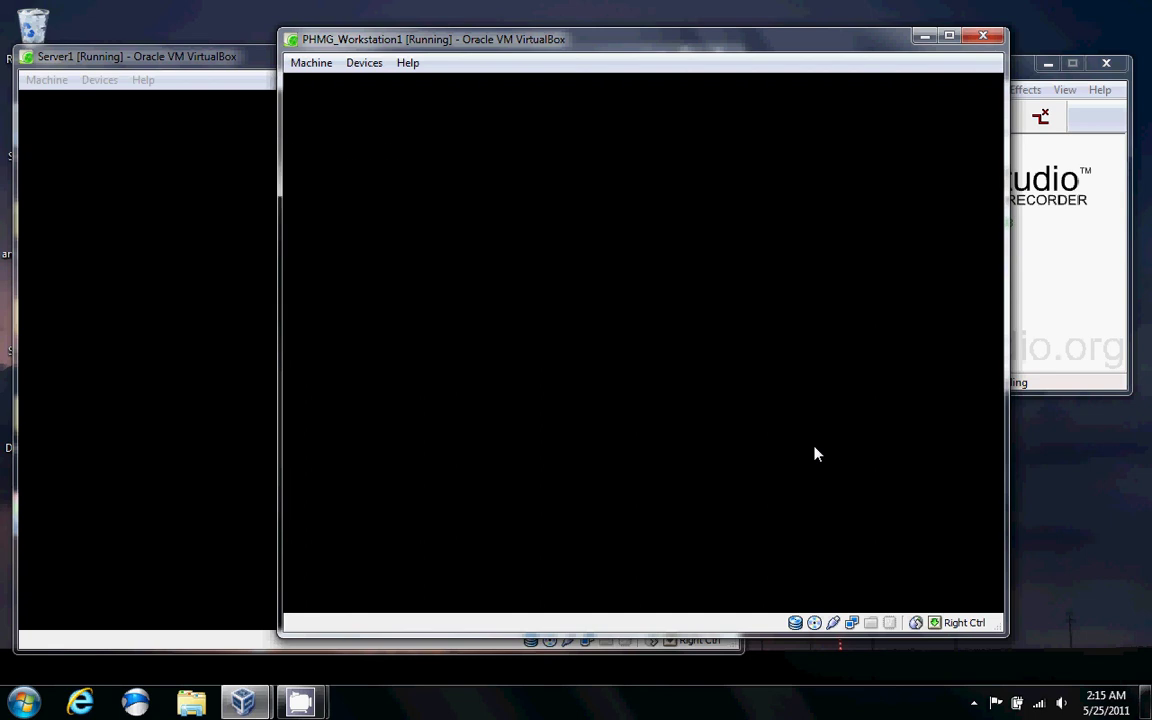
key(ctrl+alt+F1)
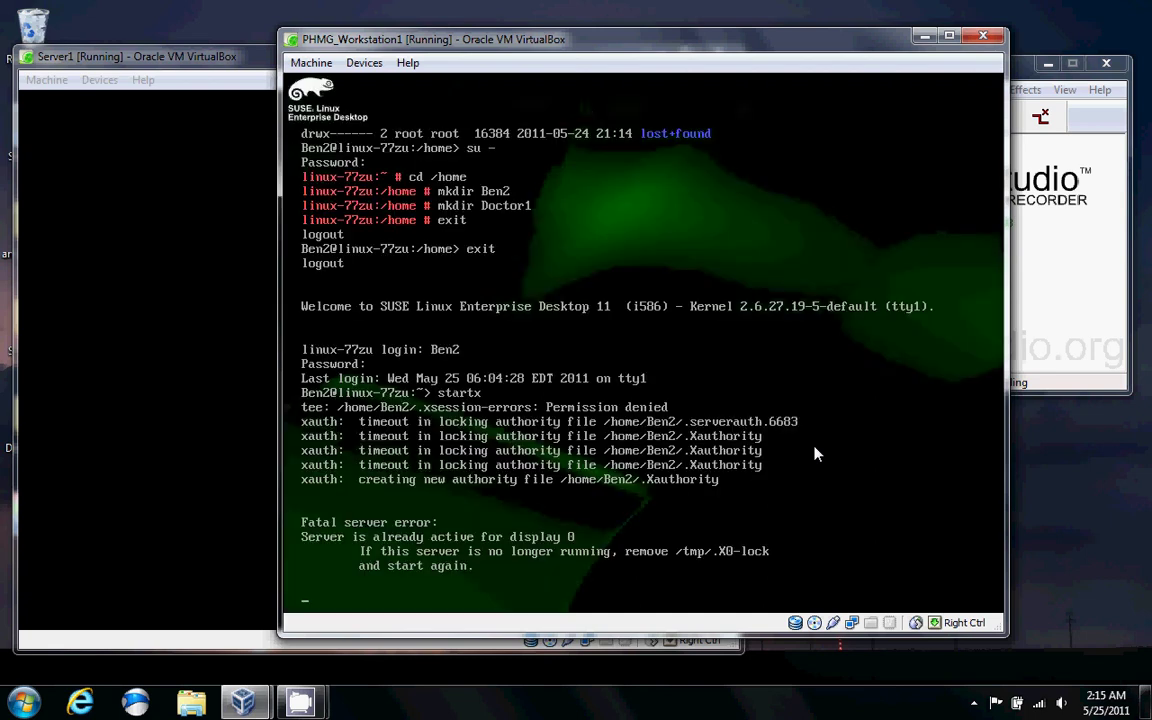
key(ctrl+c)
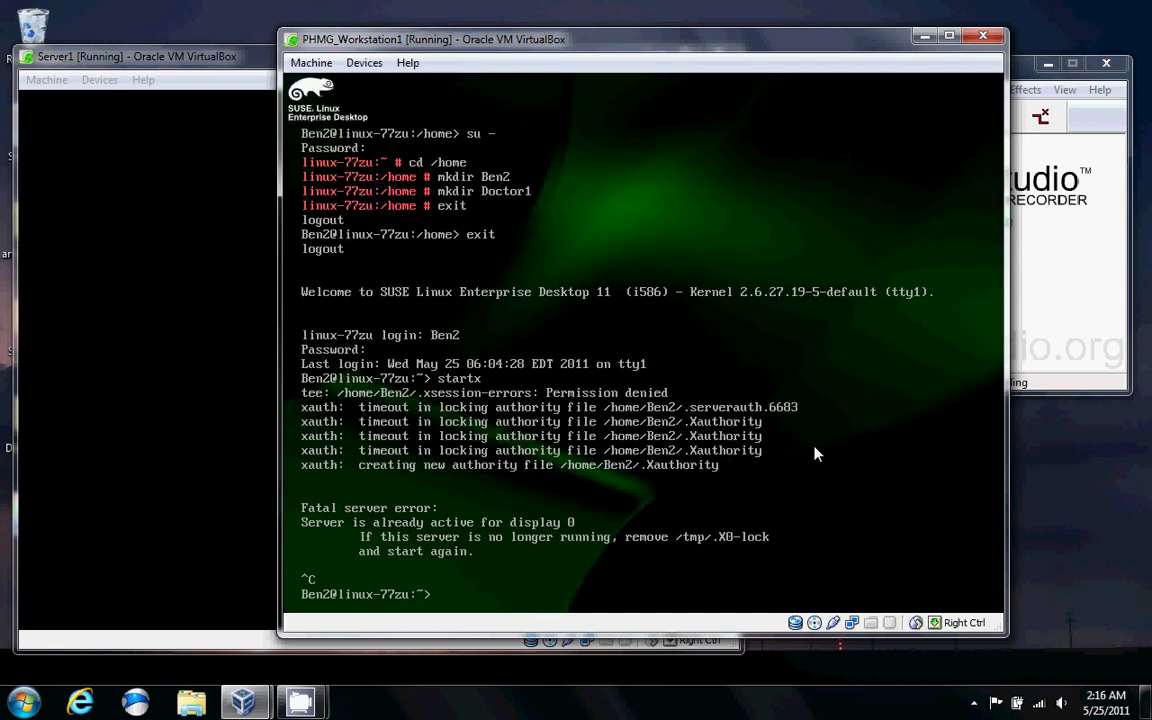
text(exit)
key(Return)
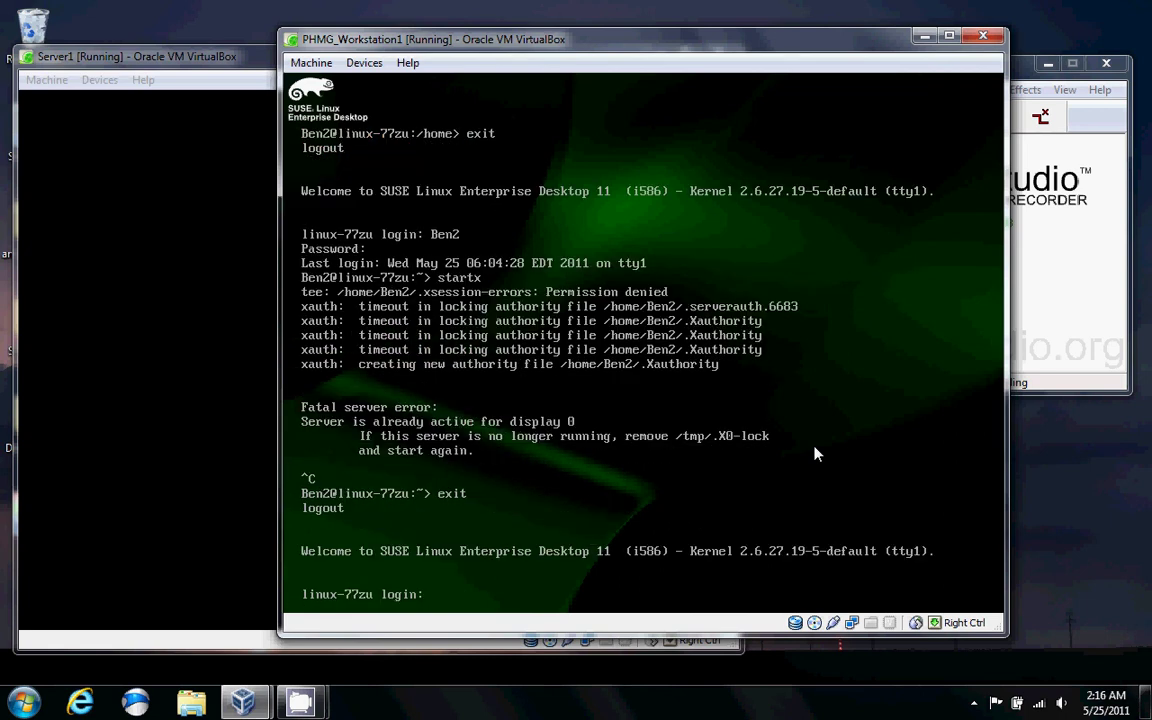
Log the root user out of the graphical desktop via Computer > Logout.
key(ctrl+alt+F7)
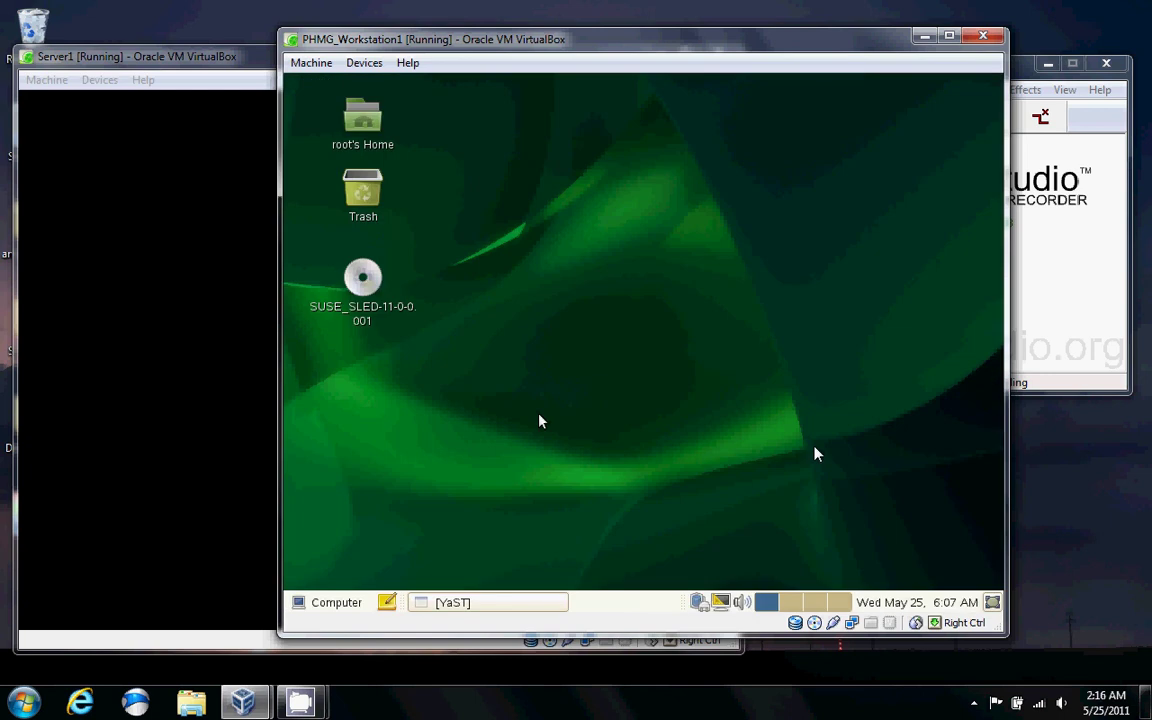
key(alt+F1)
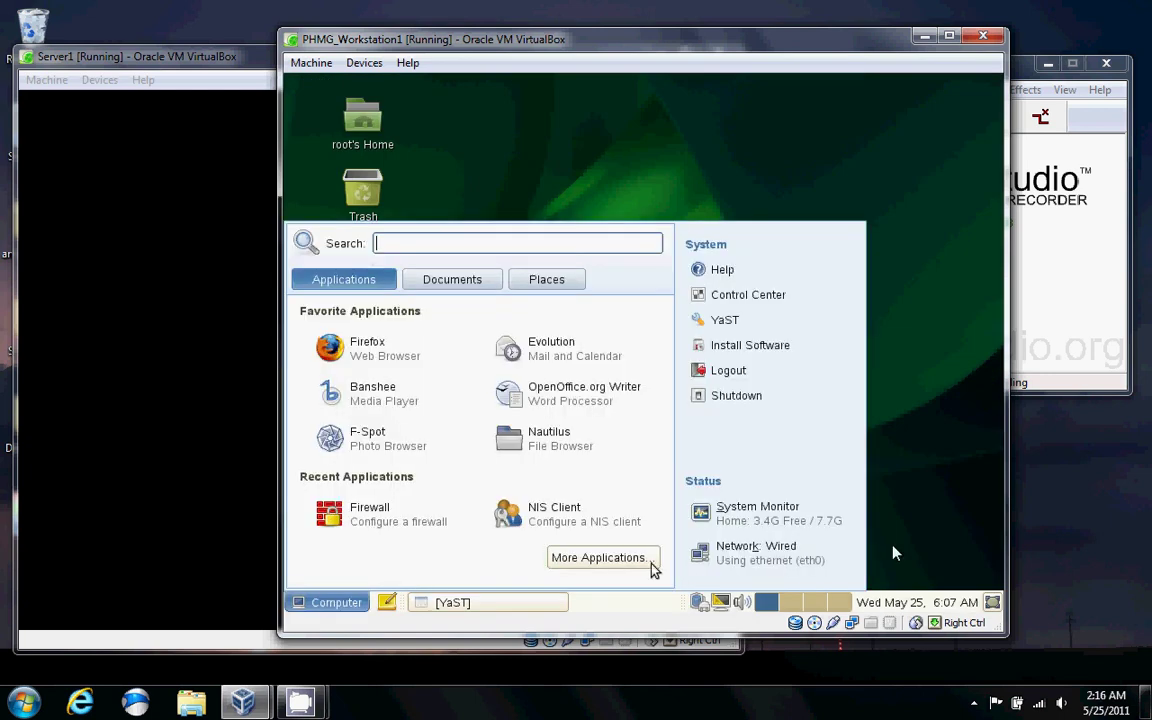
click(818, 377)
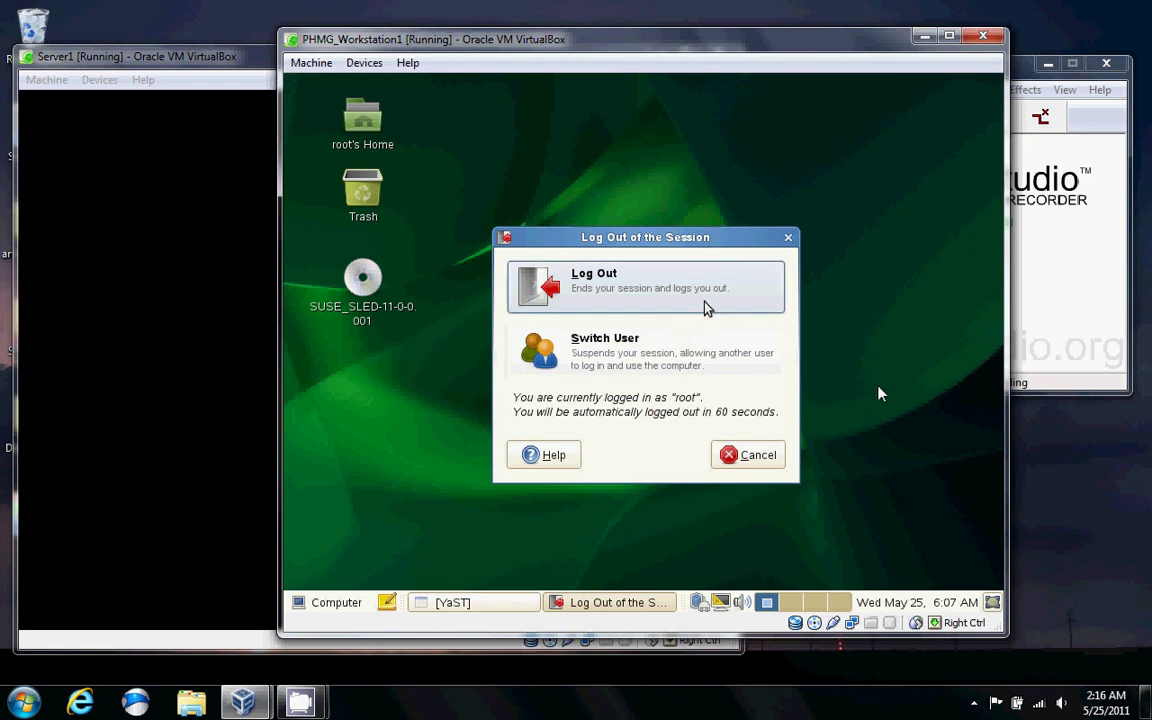
click(706, 308)
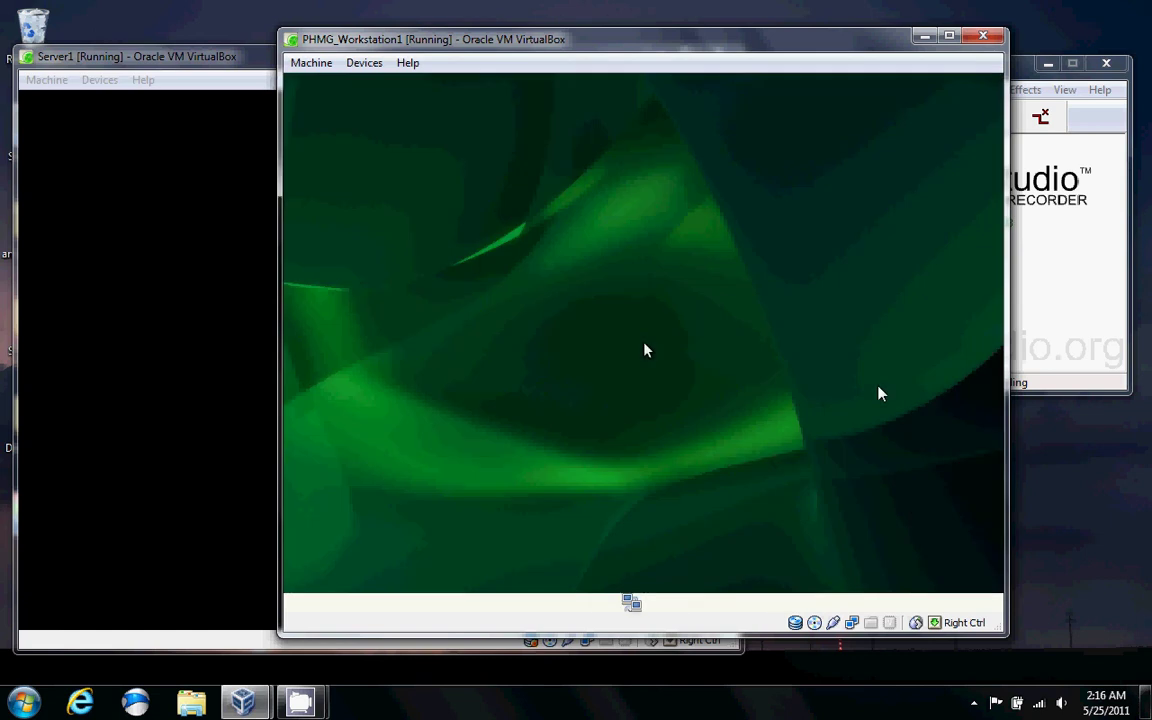
Log in to GNOME with the NIS user's name and password, then bring Server1's window forward.
text(Dexter)
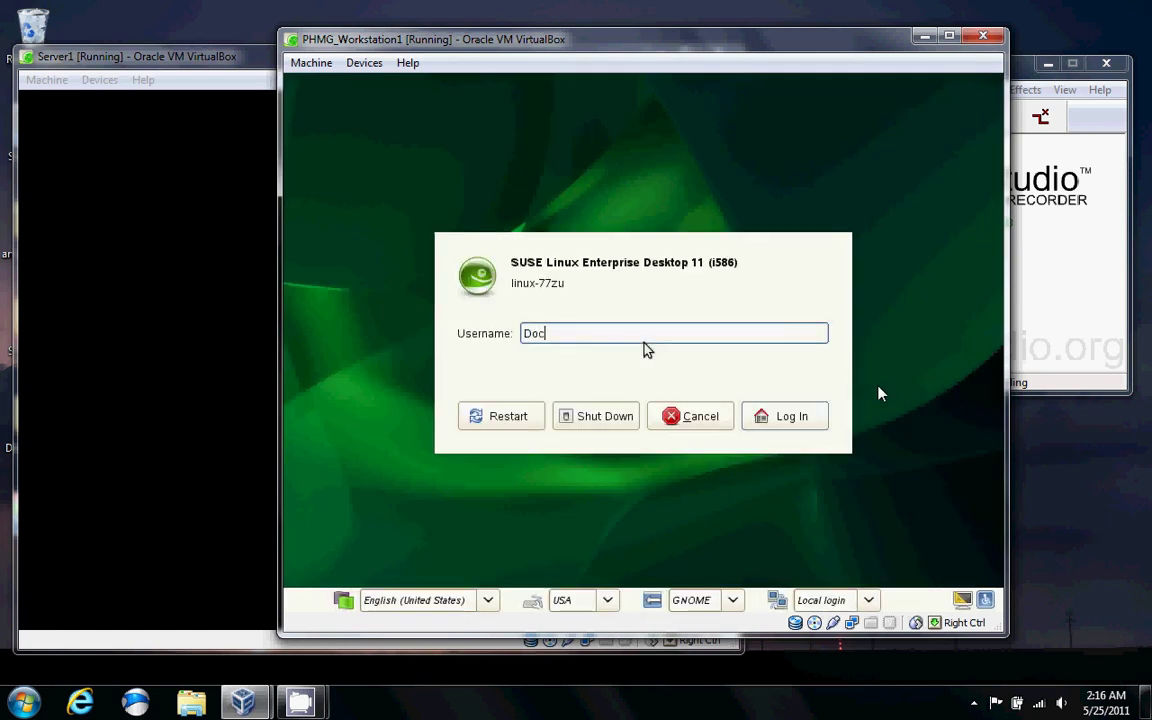
key(Return)
text(password)
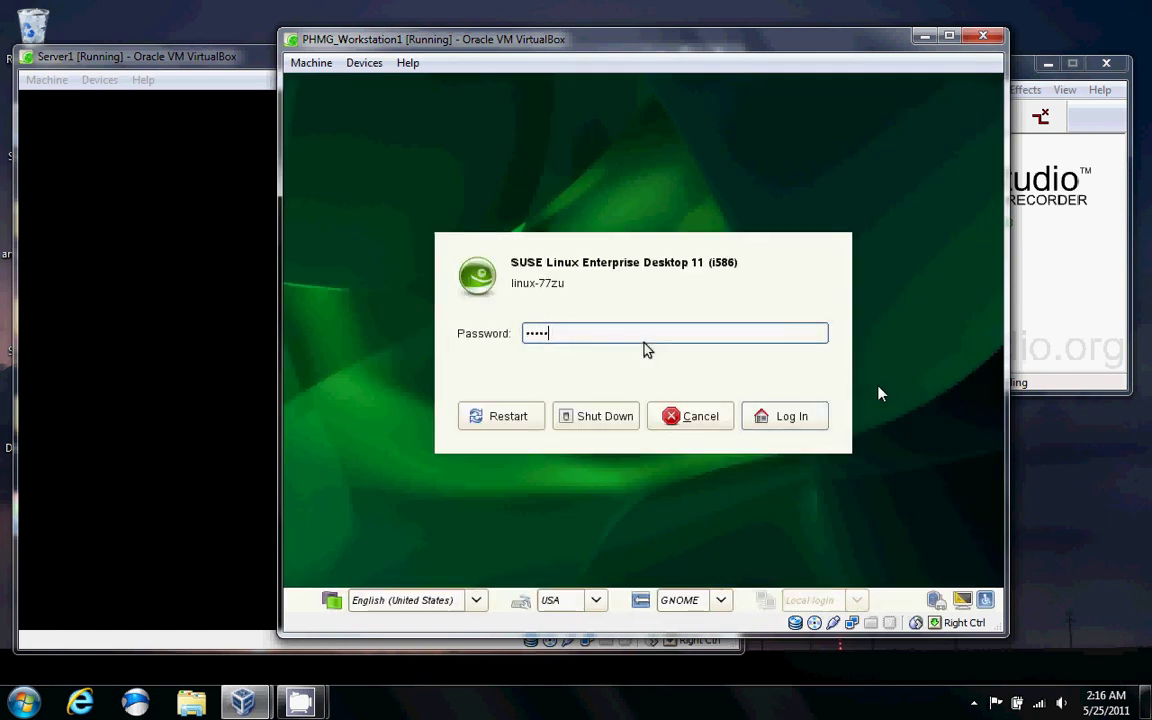
key(Return)
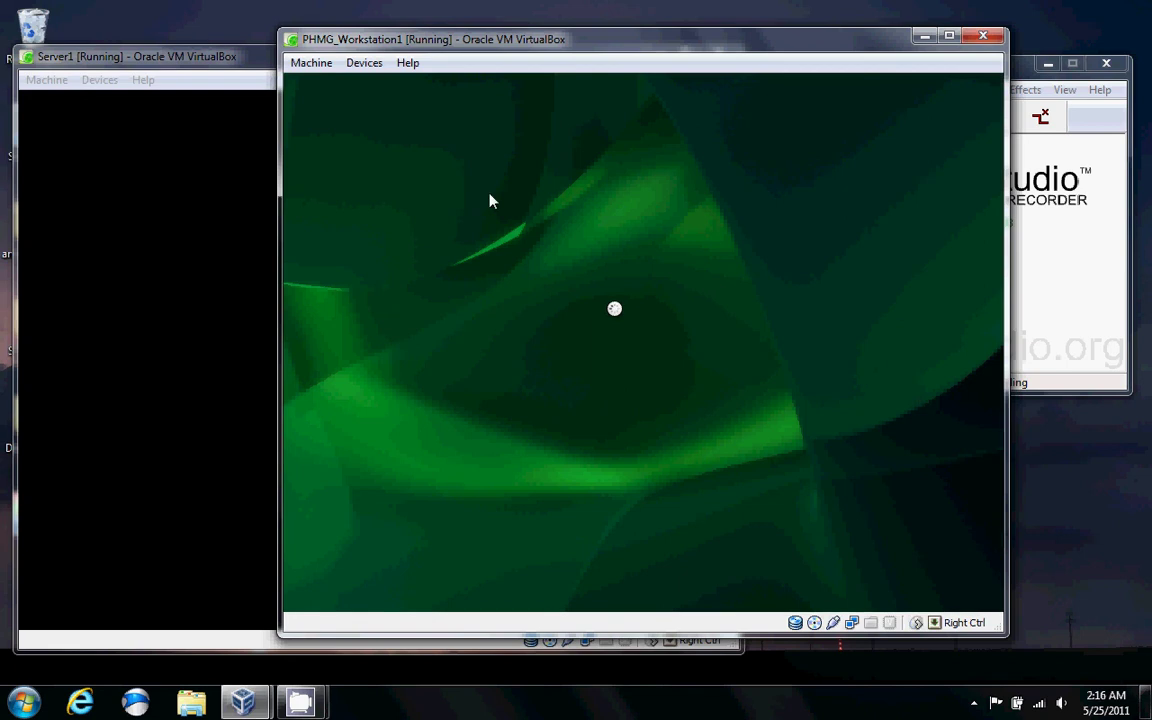
click(183, 56)
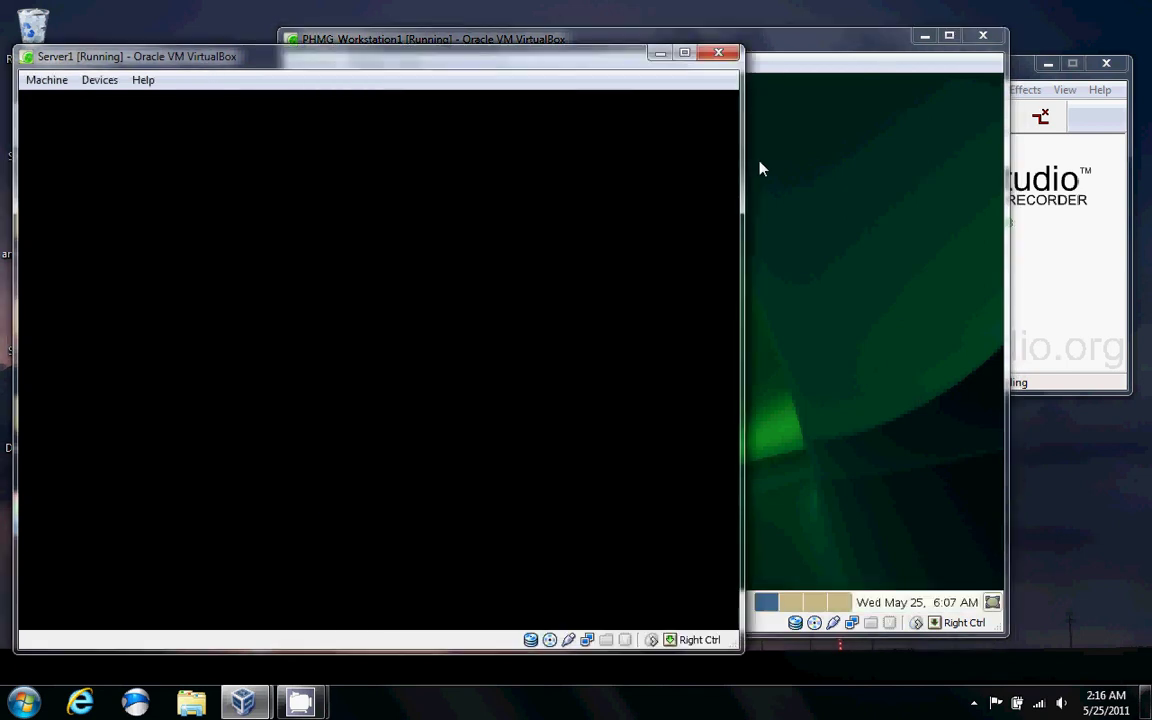
Bring the PHMG_Workstation1 window to the front, showing the NIS user's loaded GNOME desktop.
click(775, 73)
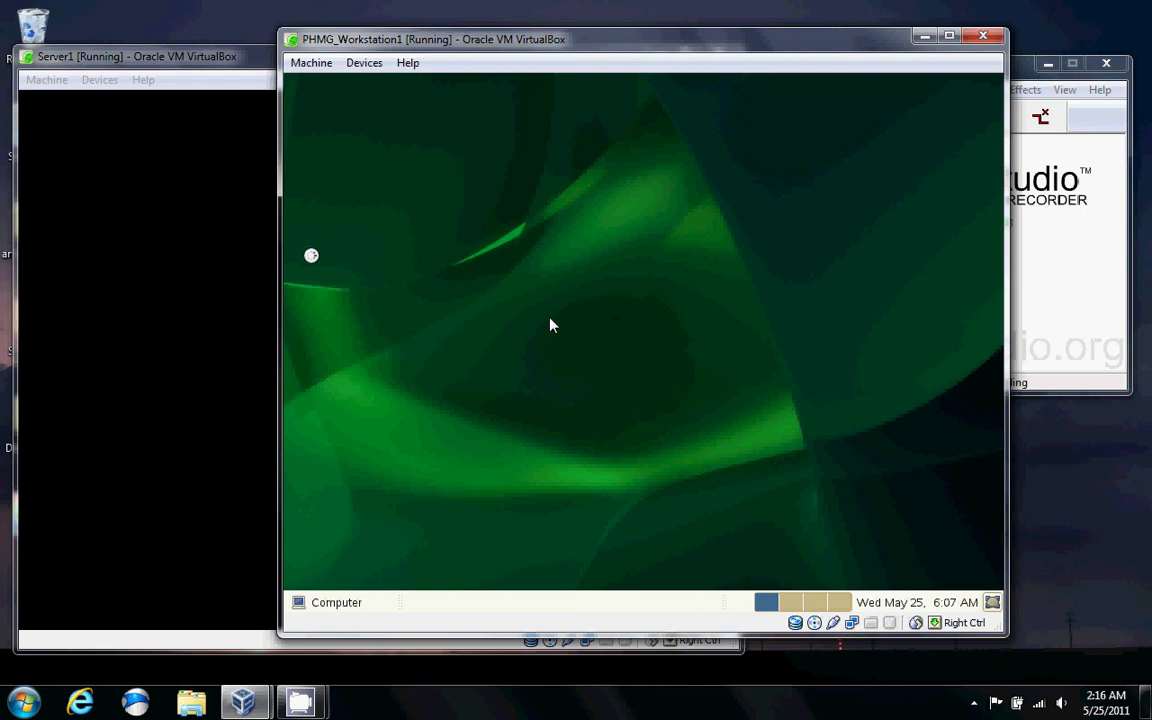